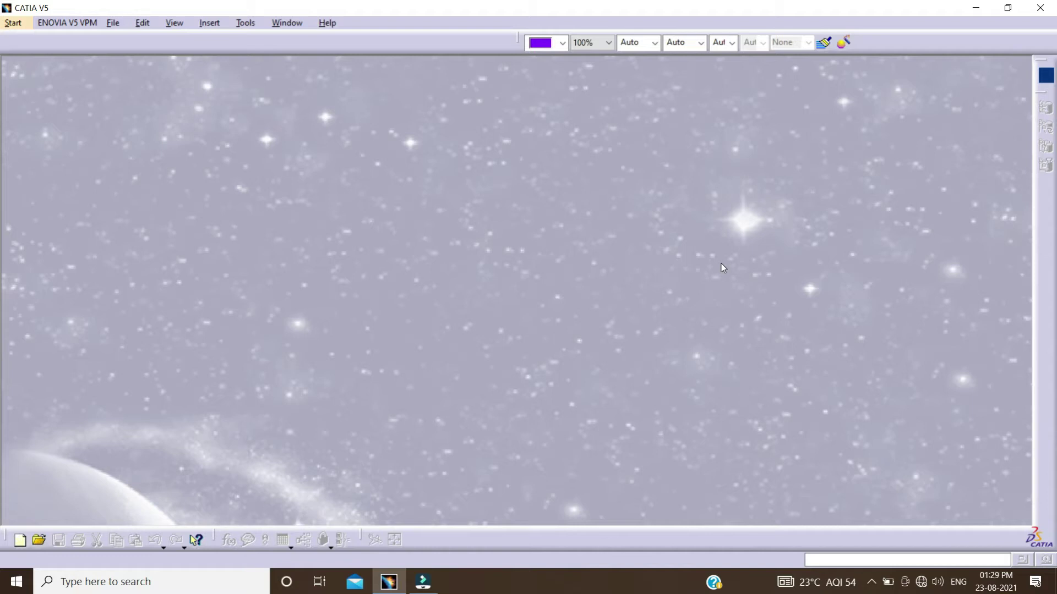
Step: Create a new Part1 from the Mechanical Design > Part Design workbench
left_click(14, 23)
mouse_move(52, 55)
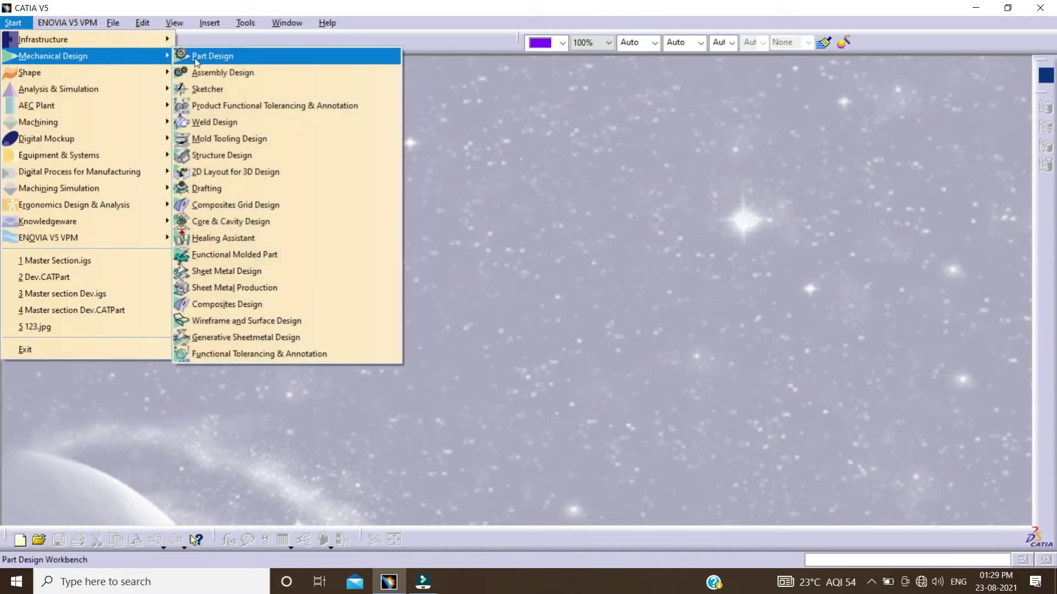
left_click(203, 55)
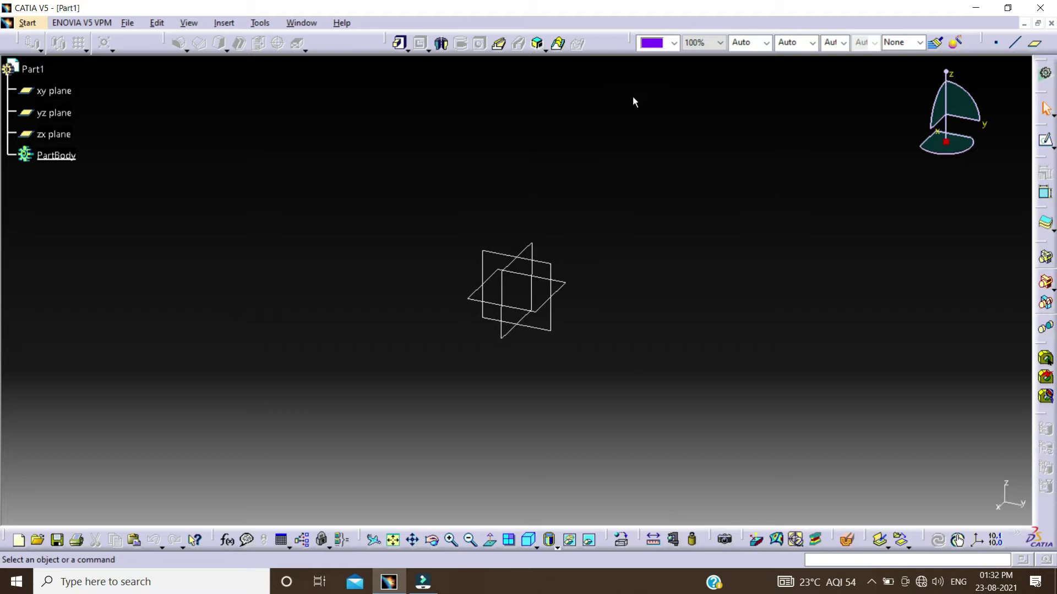
Step: Create a positioned sketch using the yz plane as its support
left_click(1052, 147)
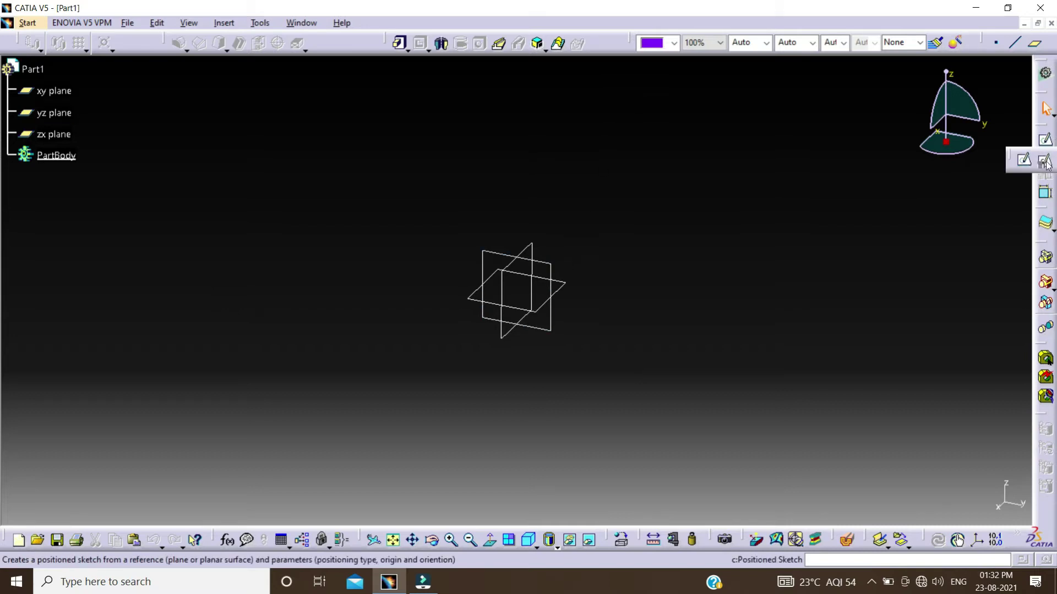
left_click(1046, 163)
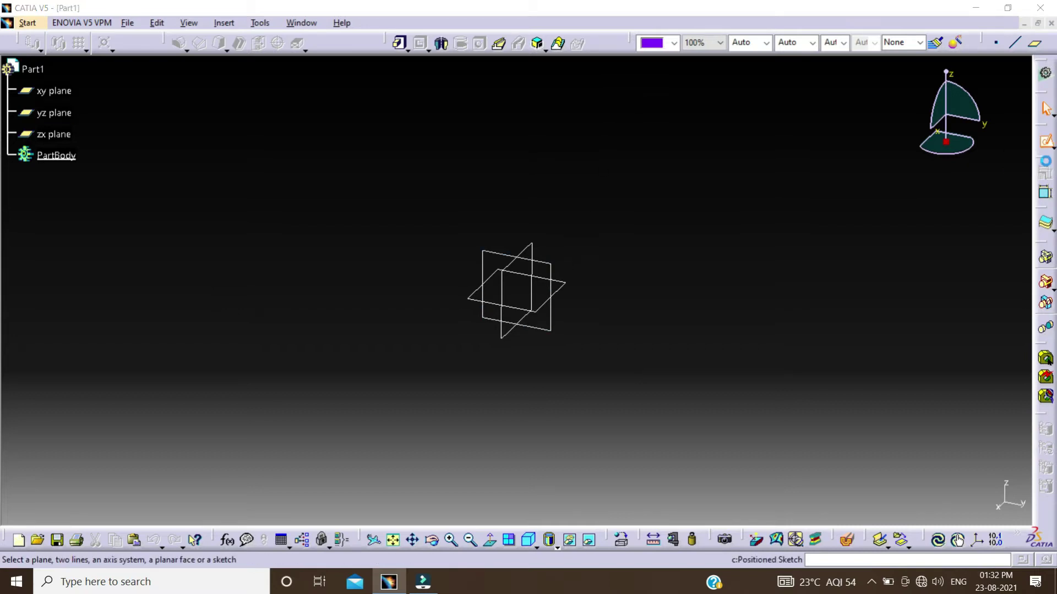
left_click(550, 328)
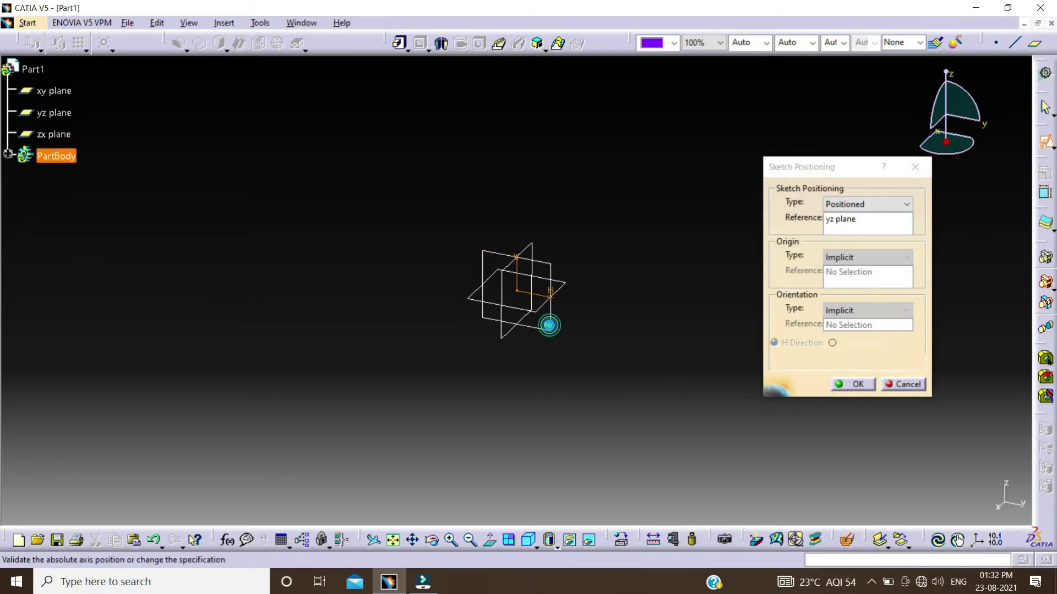
left_click(856, 386)
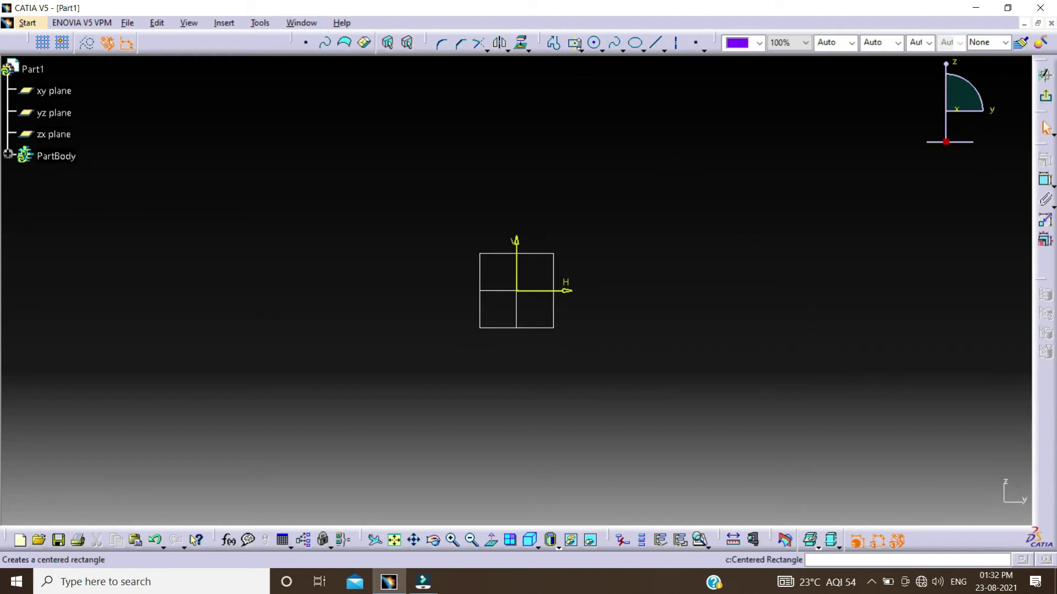
Step: Draw a centered rectangle from the sketch origin out to a corner point
left_click(573, 42)
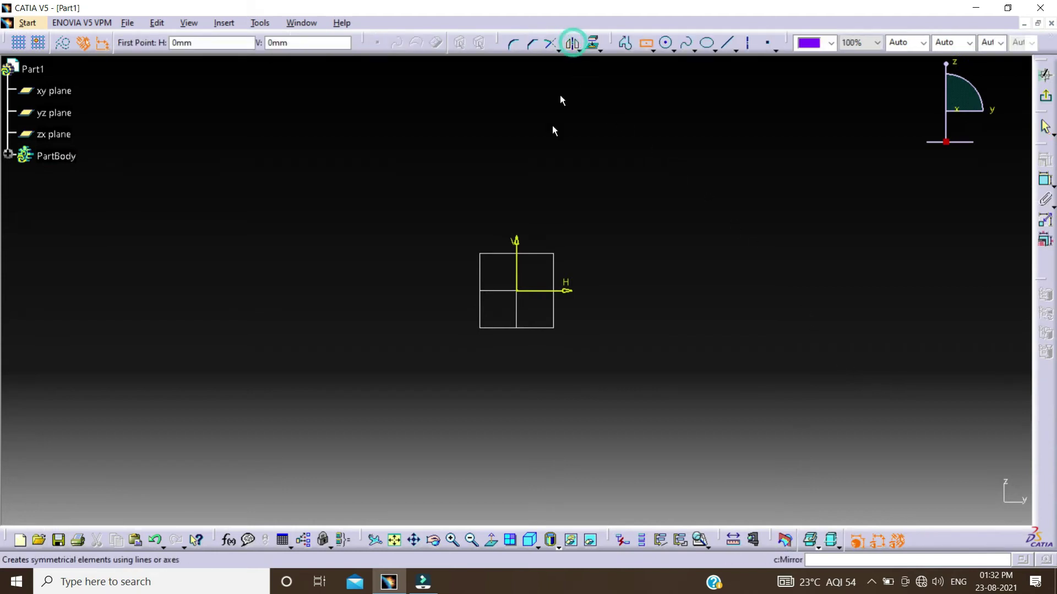
left_click(518, 291)
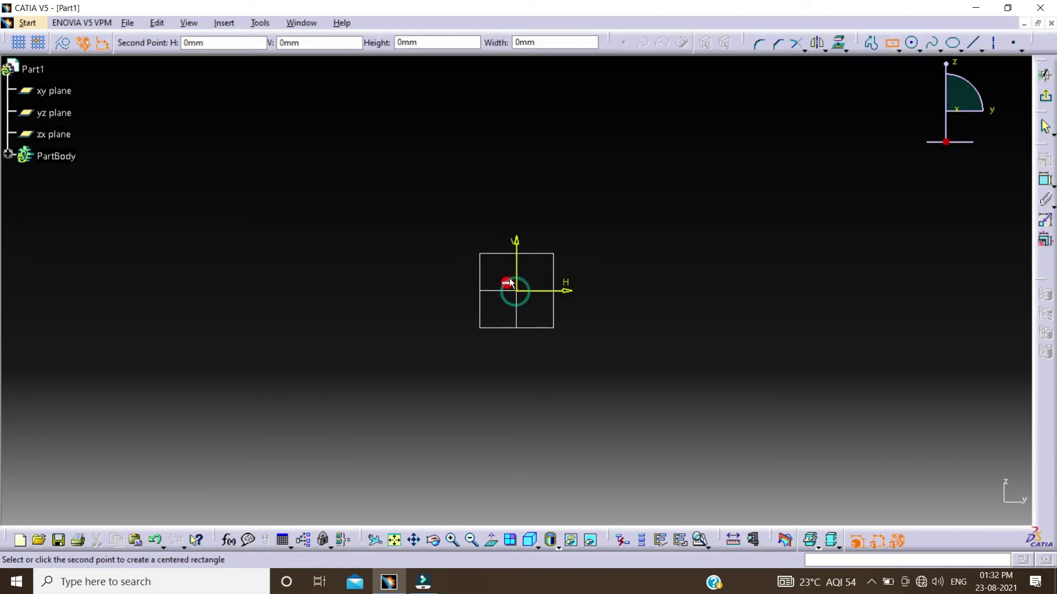
left_click(378, 165)
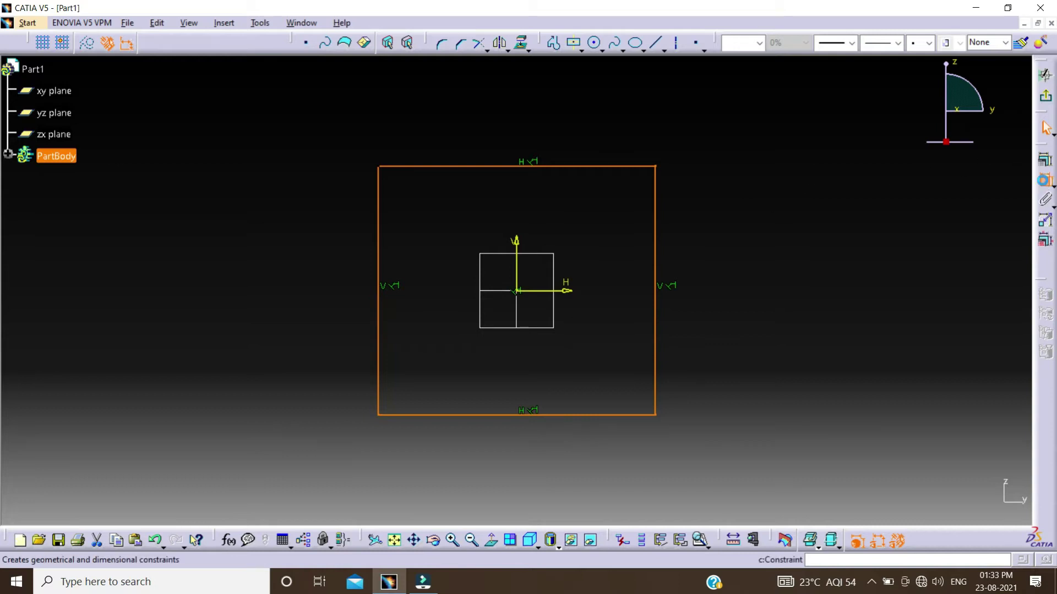
Step: Constrain the rectangle's right edge to 150 mm and its top edge to 100 mm
left_click(1044, 181)
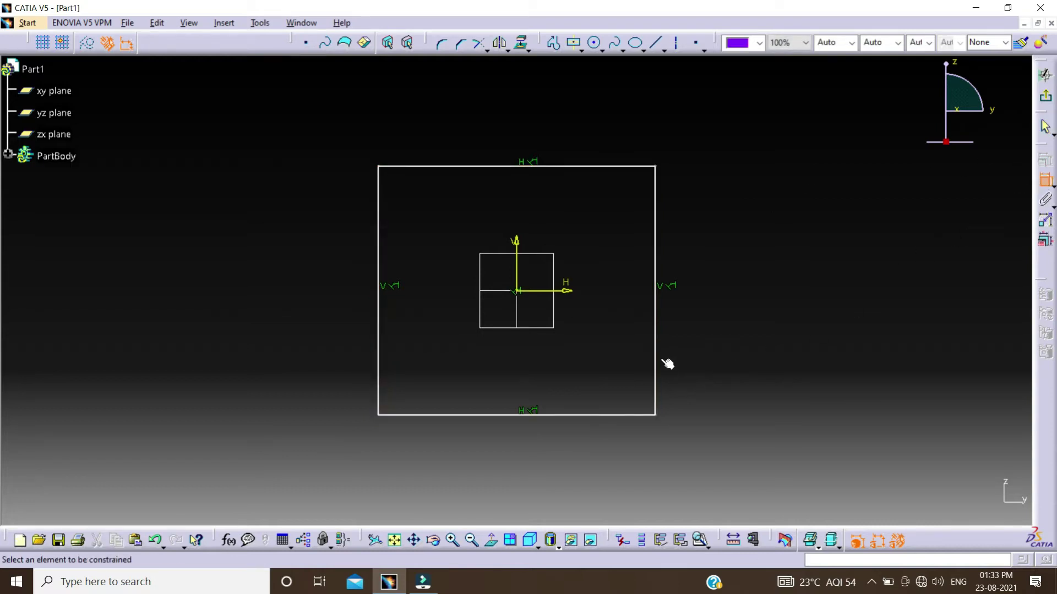
left_click(655, 328)
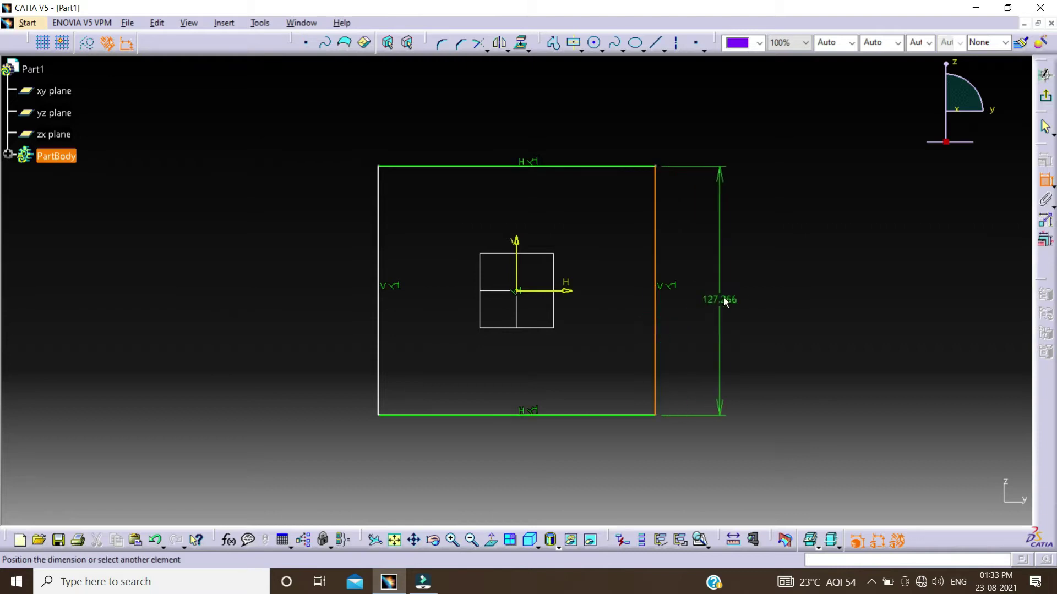
left_click(723, 297)
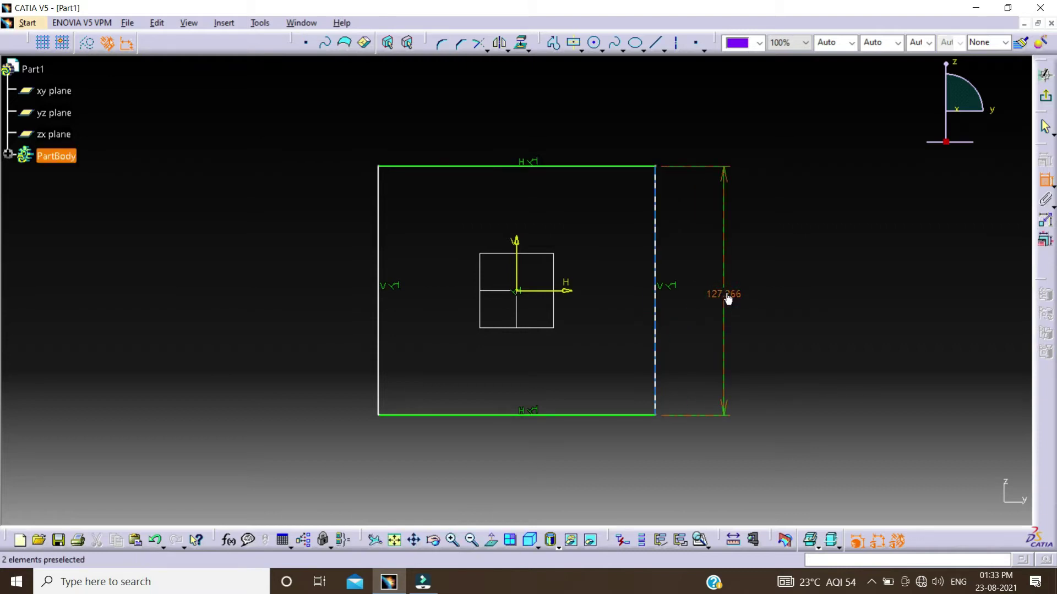
double_click(731, 299)
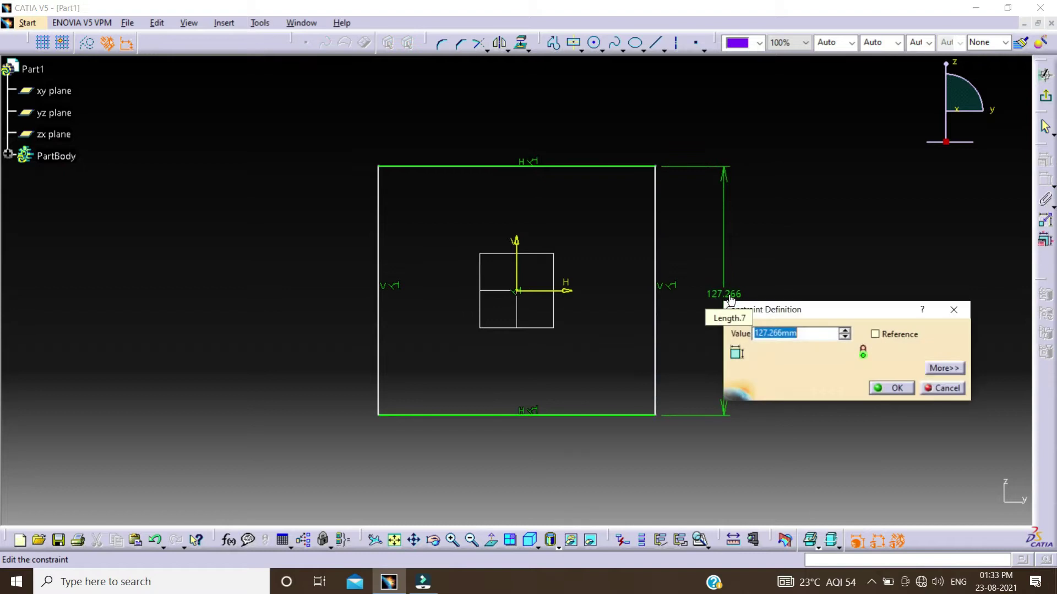
type("15")
type("0")
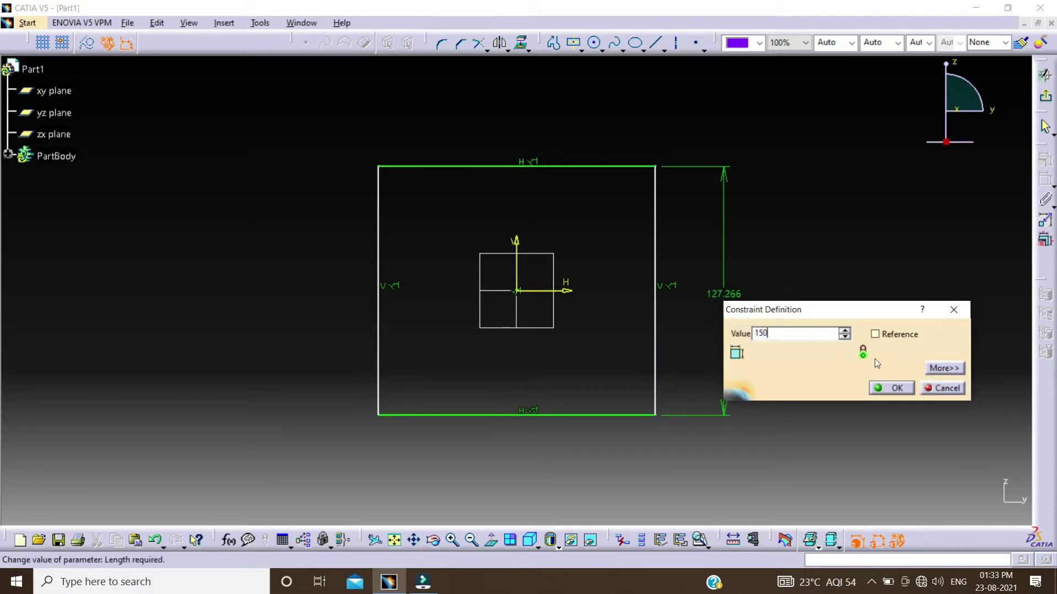
left_click(896, 389)
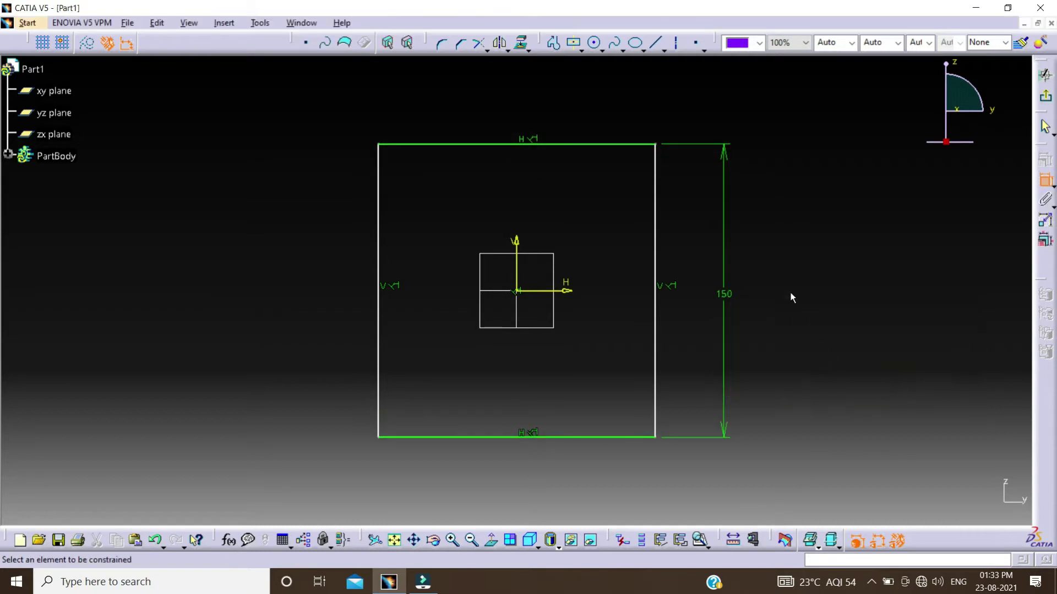
left_click(588, 144)
left_click(532, 99)
double_click(533, 98)
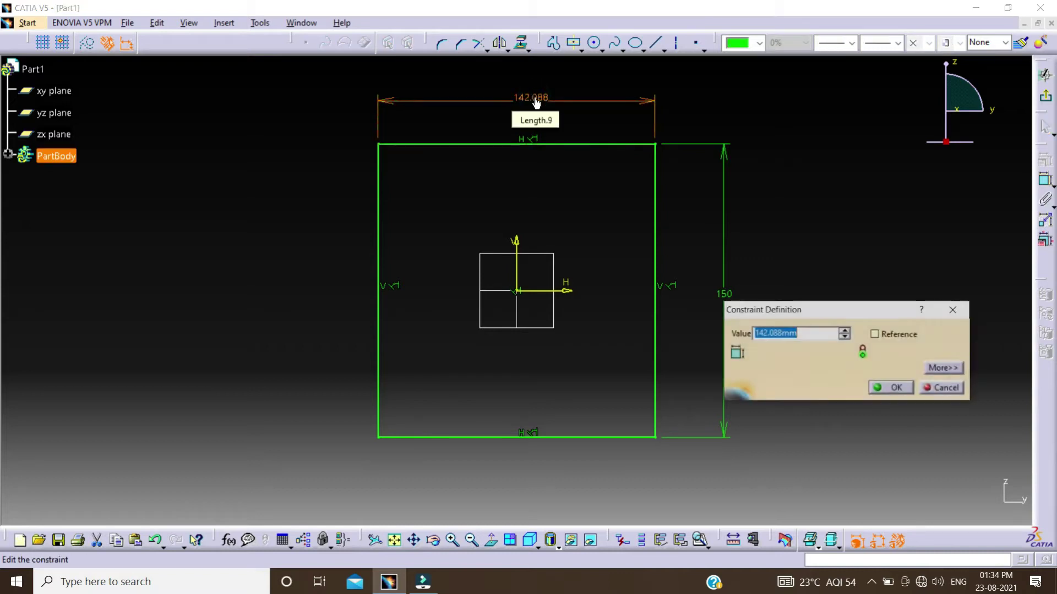
type("100")
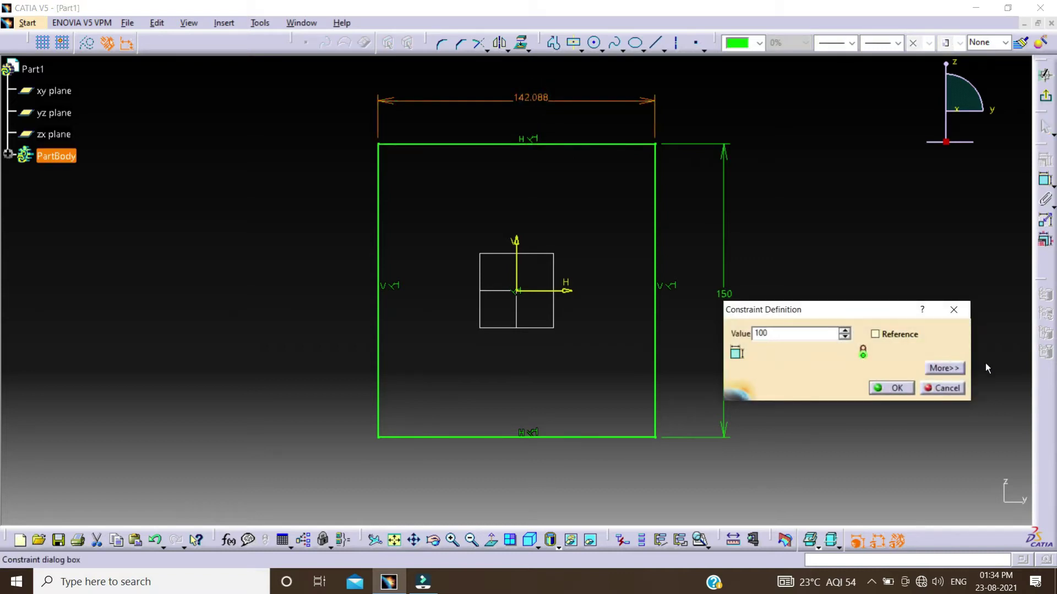
left_click(891, 388)
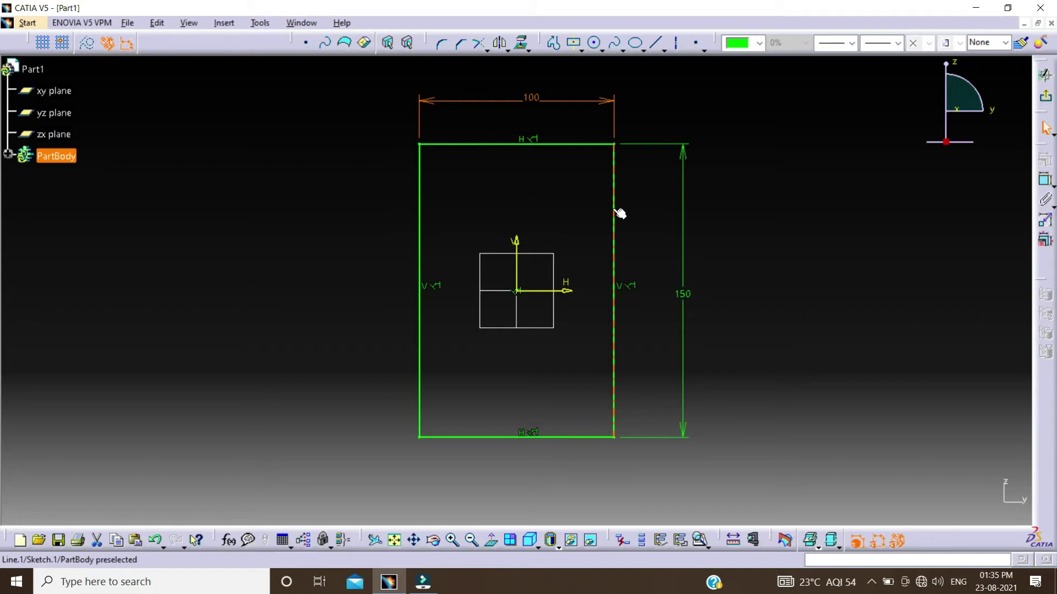
left_click(623, 248)
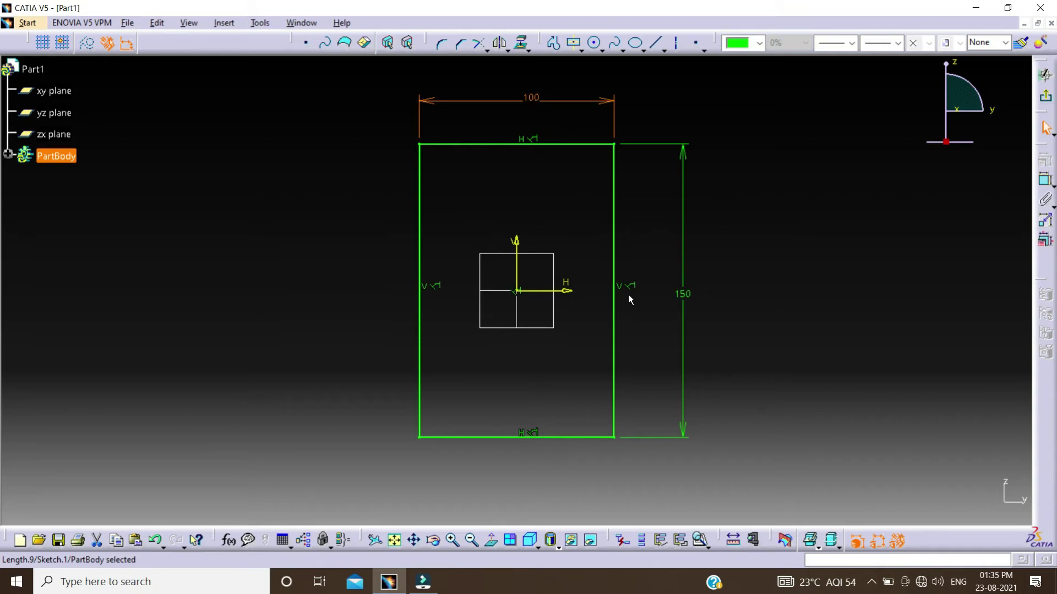
left_click(257, 24)
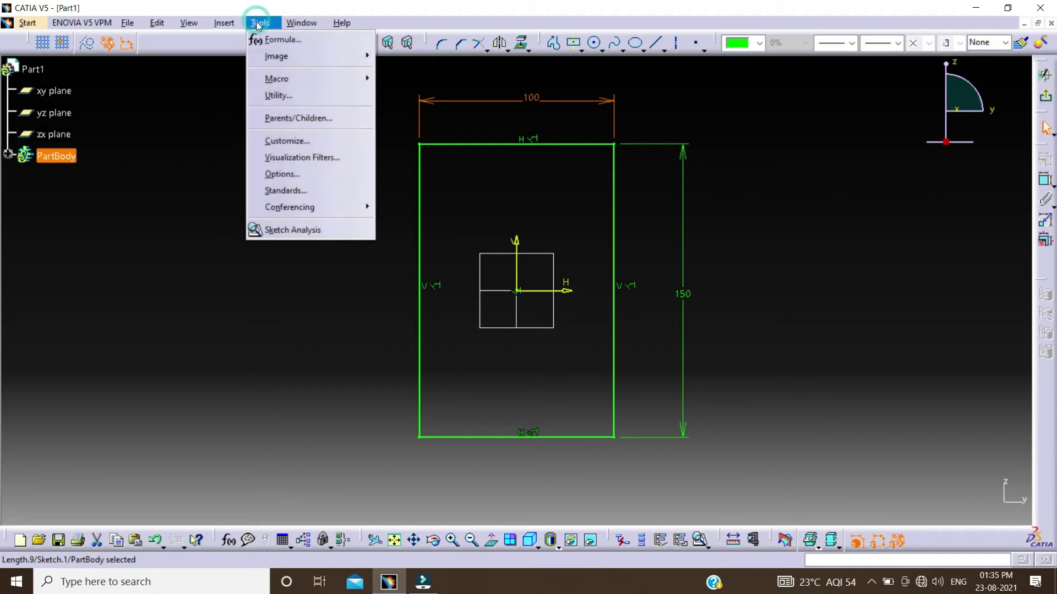
left_click(293, 230)
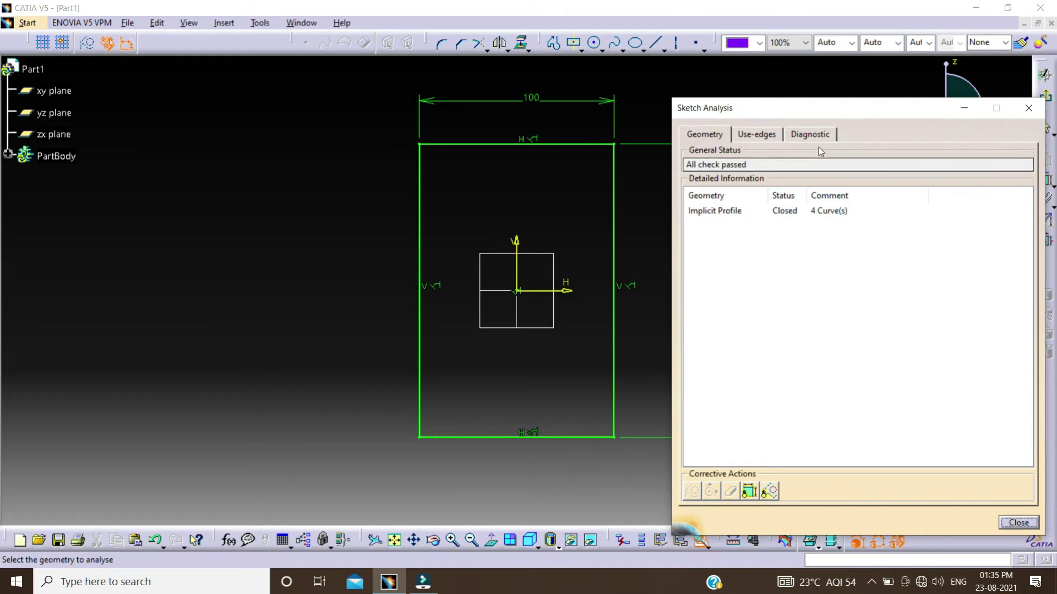
left_click(807, 137)
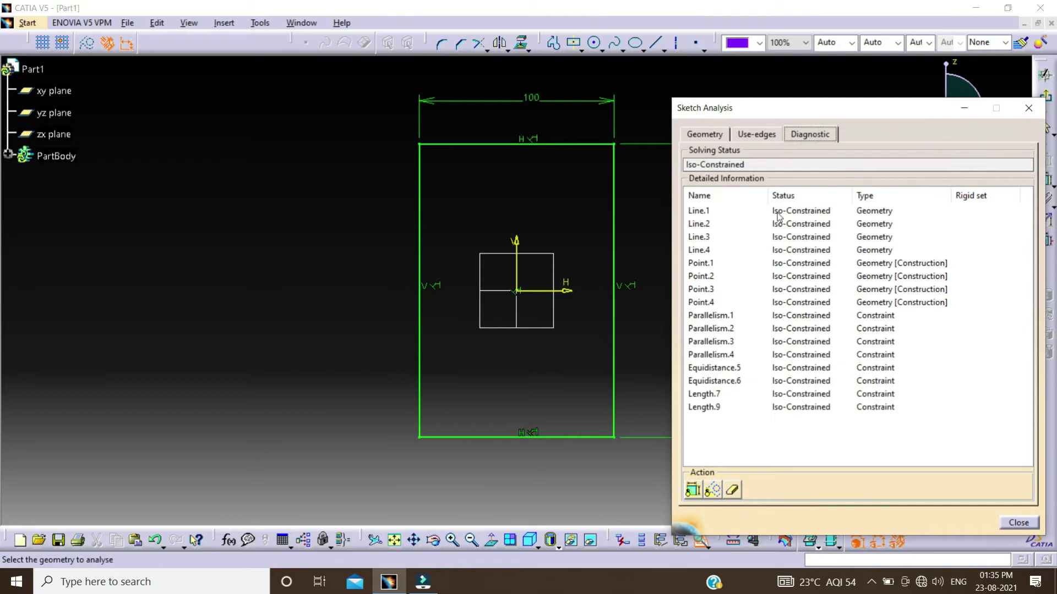
left_click(1018, 523)
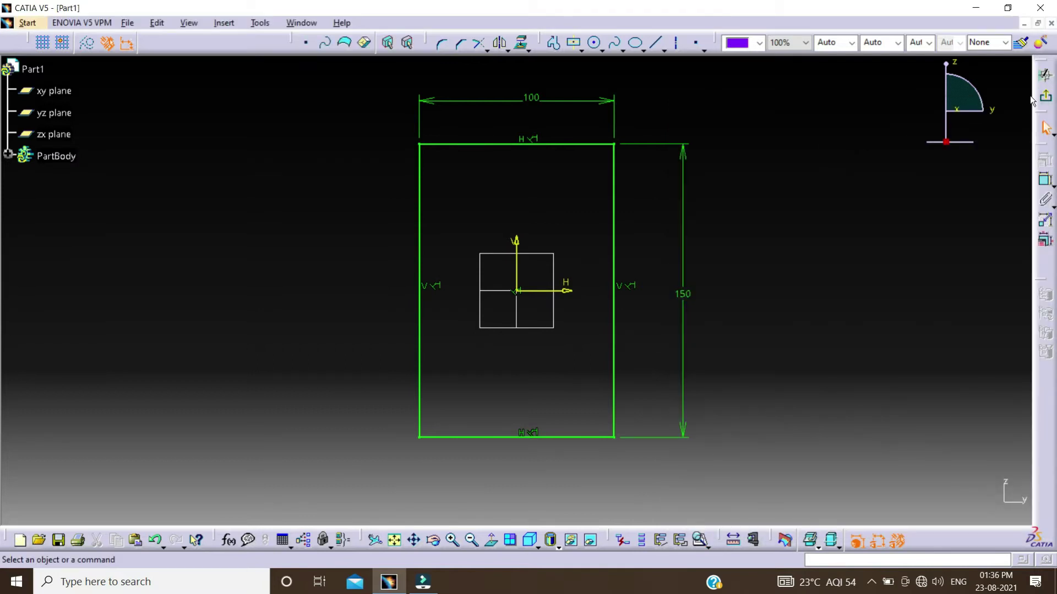
Step: Exit the sketcher and pad the rectangle 50 mm to create Pad.1
left_click(1045, 97)
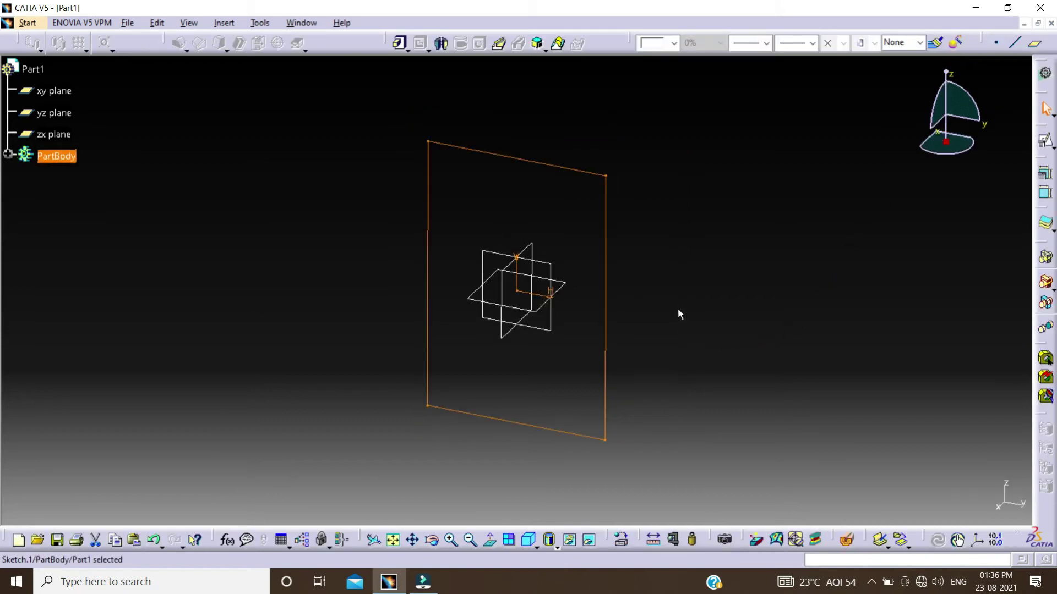
left_click(399, 44)
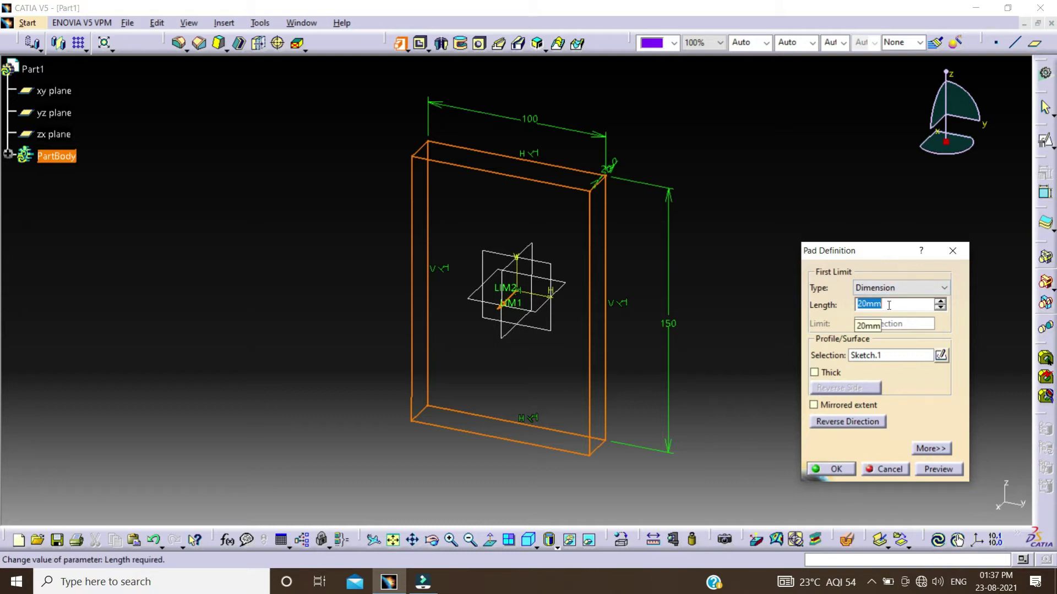
type("50")
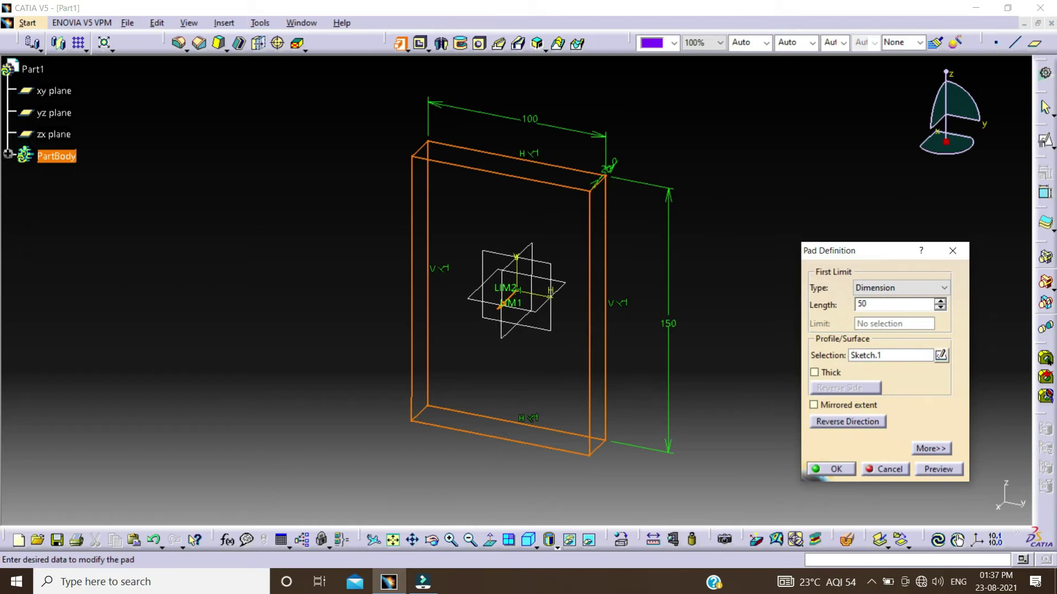
left_click(935, 471)
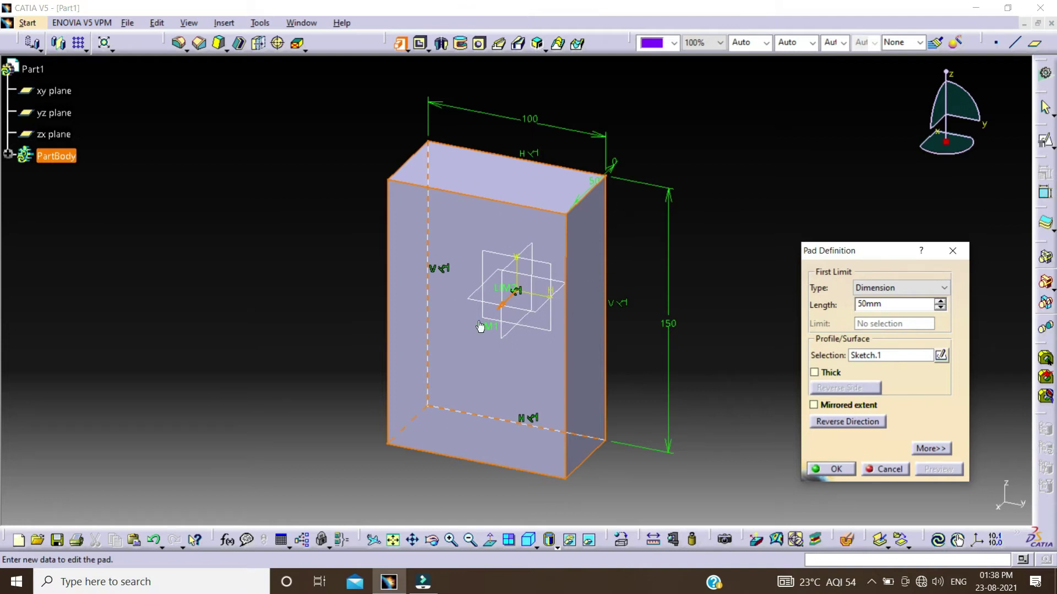
left_click(836, 467)
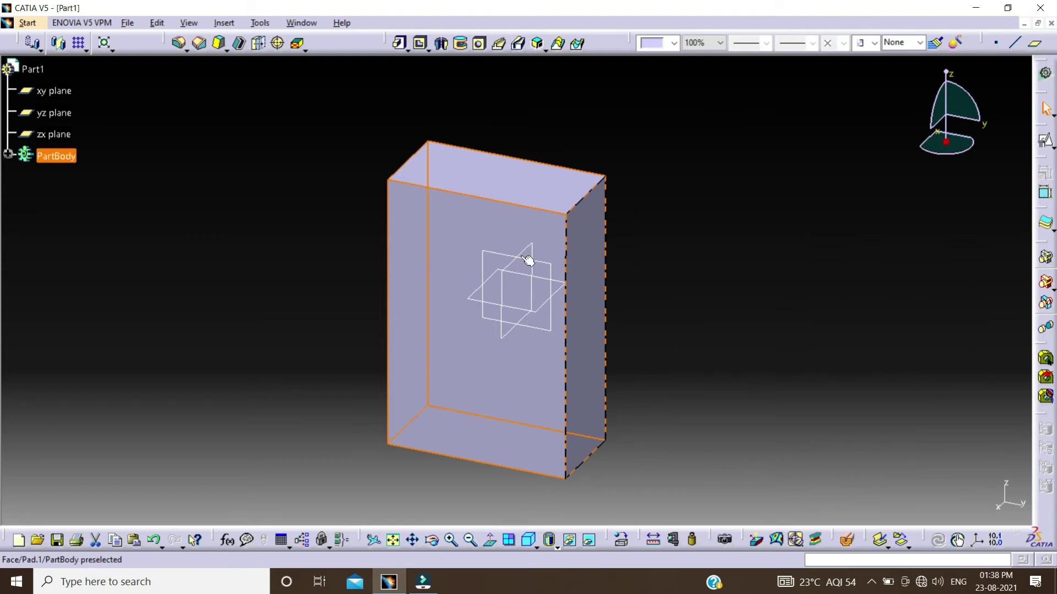
Step: Edit Pad.1 in the tree to change its length from 50 mm to 100 mm
left_click(9, 155)
double_click(64, 176)
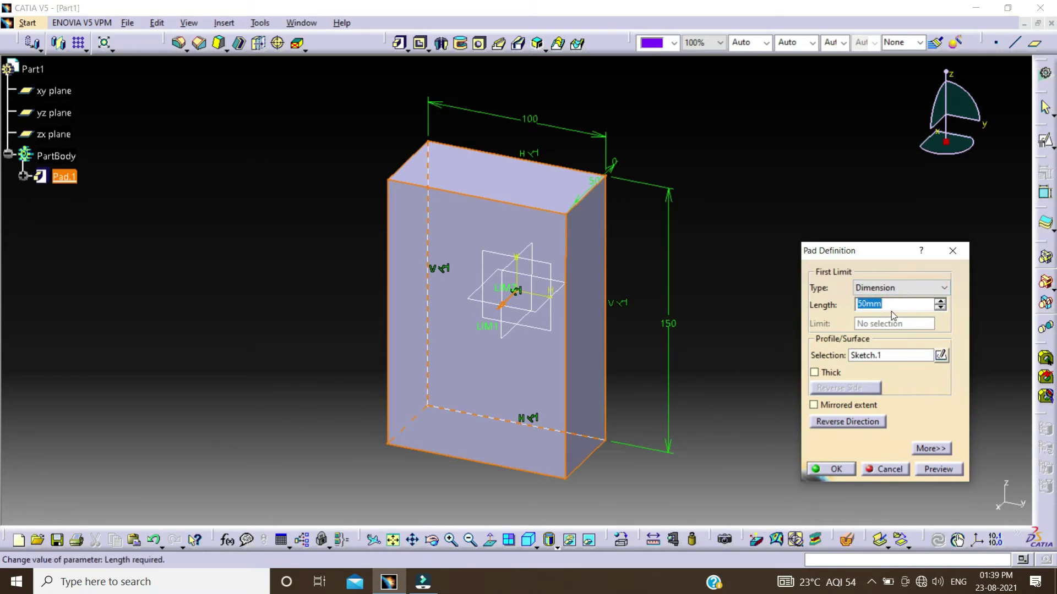
left_click(922, 304)
double_click(892, 304)
type("100")
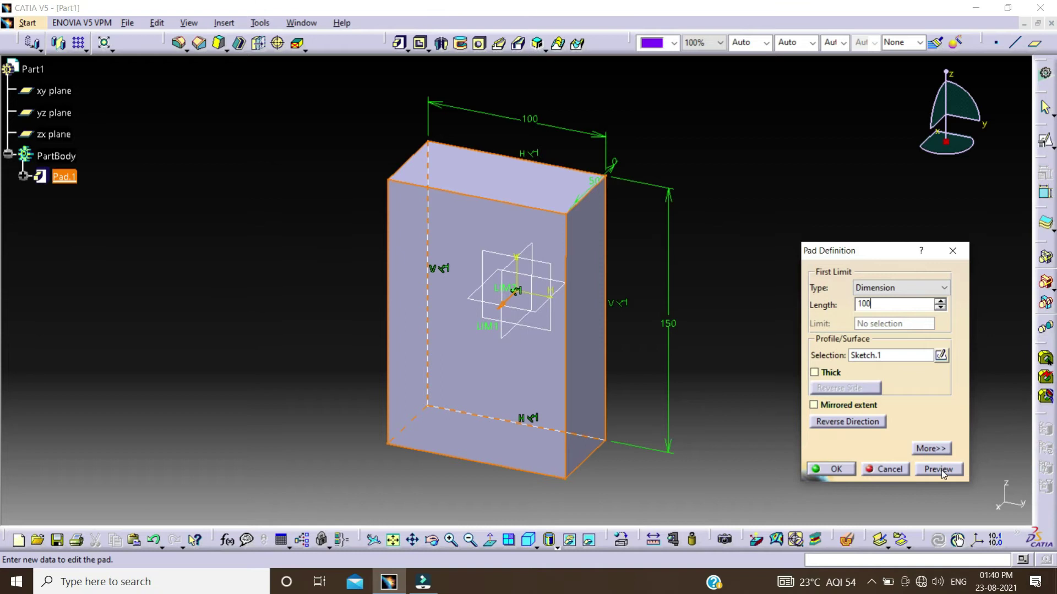
left_click(940, 469)
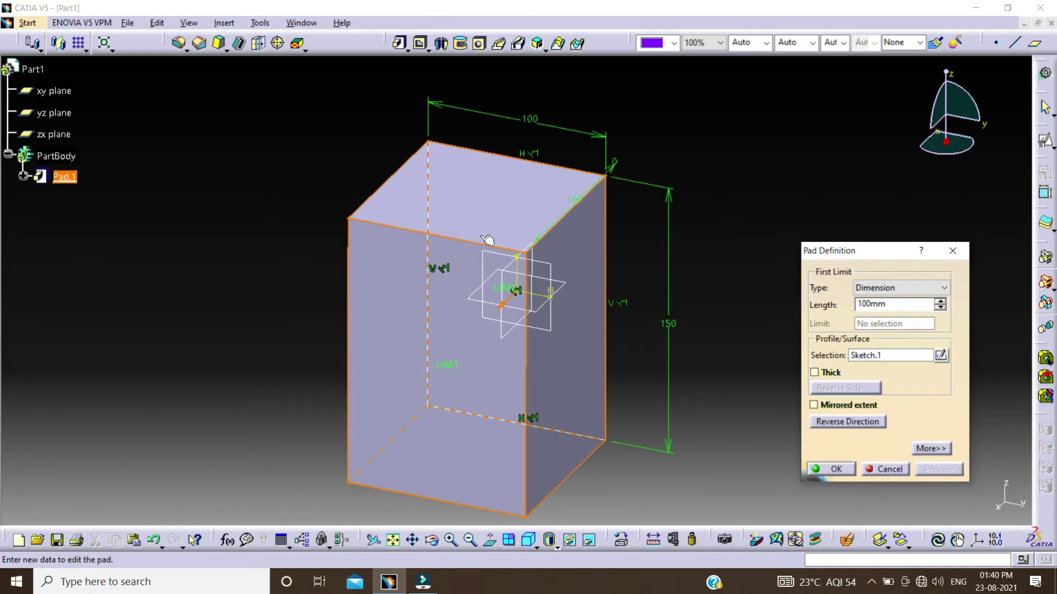
left_click(832, 469)
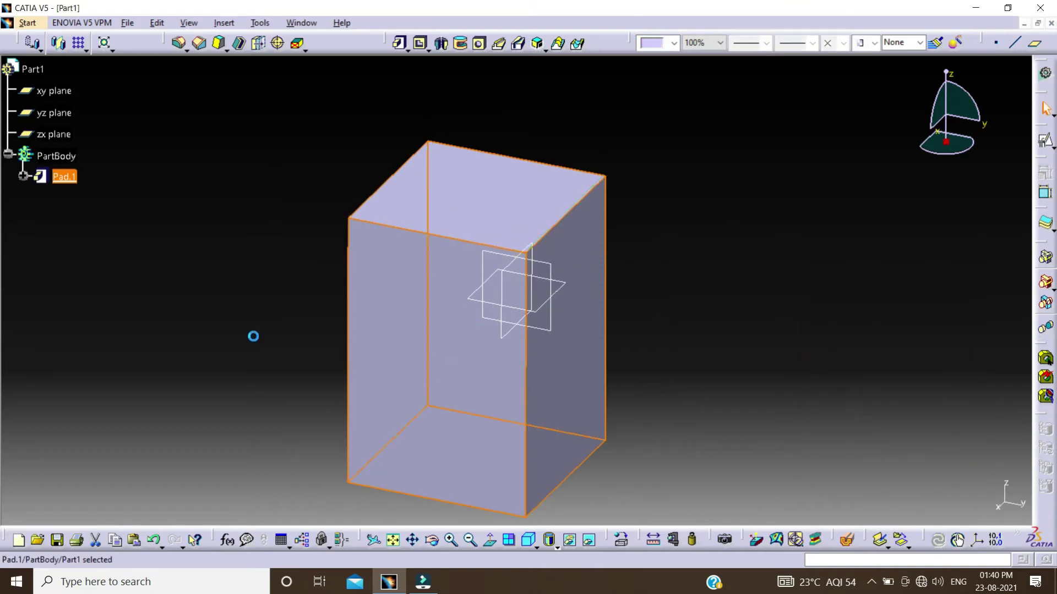
left_click(268, 198)
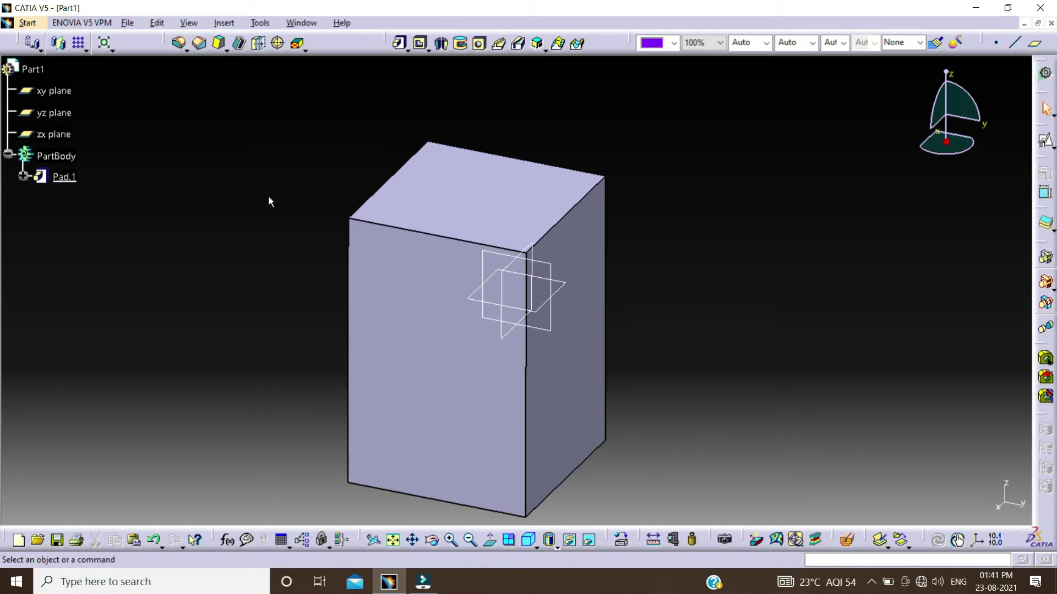
Step: Redefine Pad.1 with a 50 mm length and Mirrored extent enabled
double_click(64, 177)
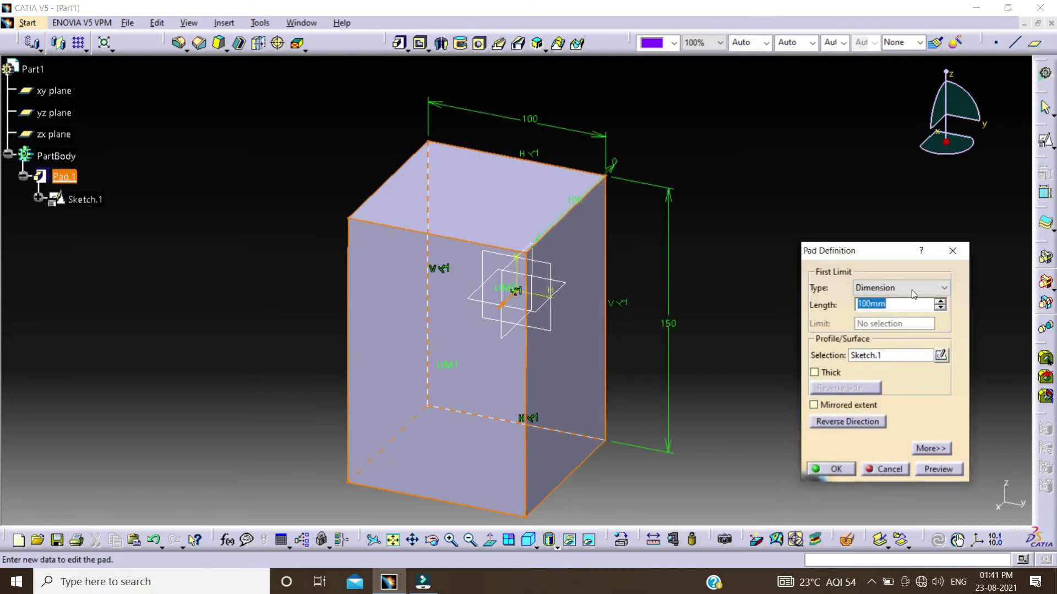
type("50")
left_click(823, 408)
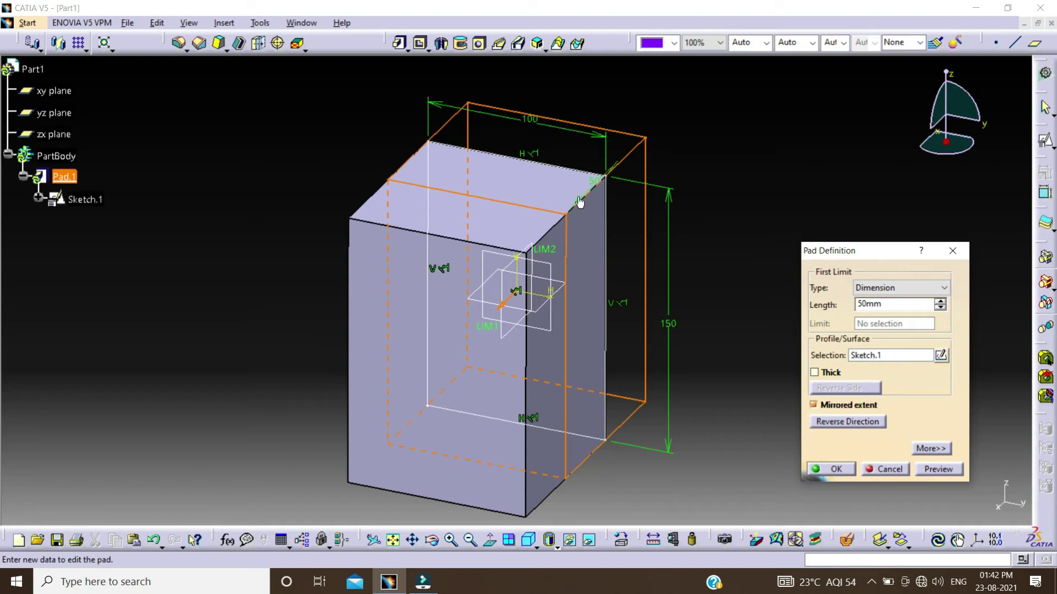
left_click(944, 475)
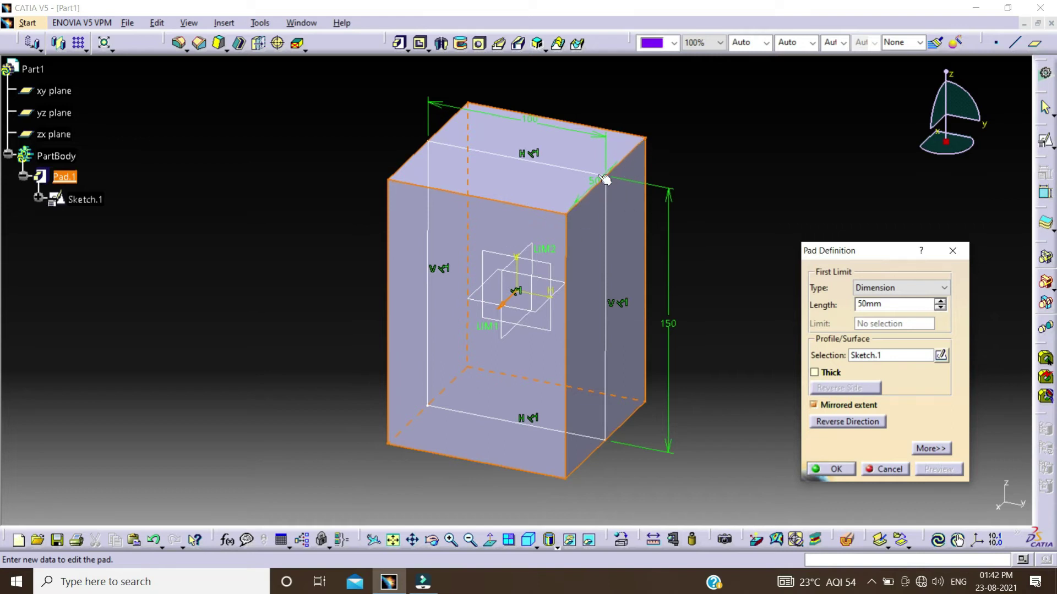
left_click(853, 467)
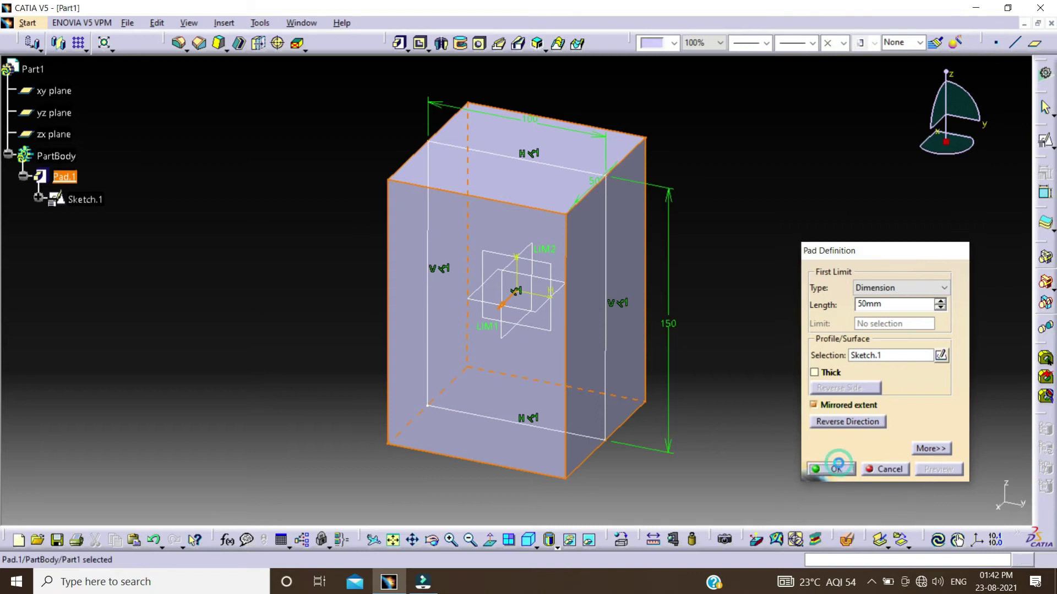
Step: Reopen Pad.1's definition and change its first length to 30 mm
left_click(792, 273)
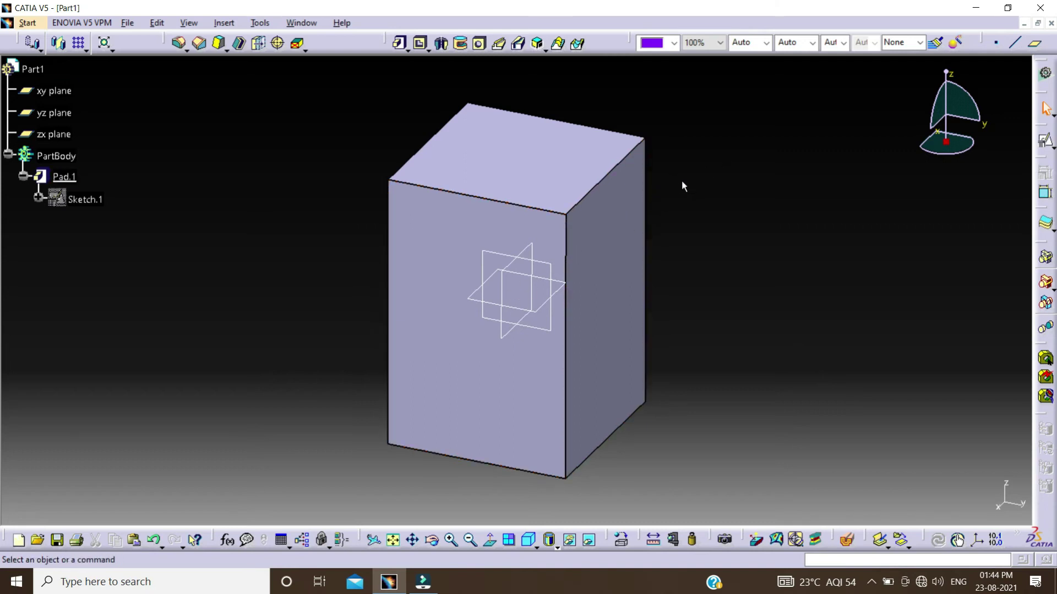
double_click(65, 176)
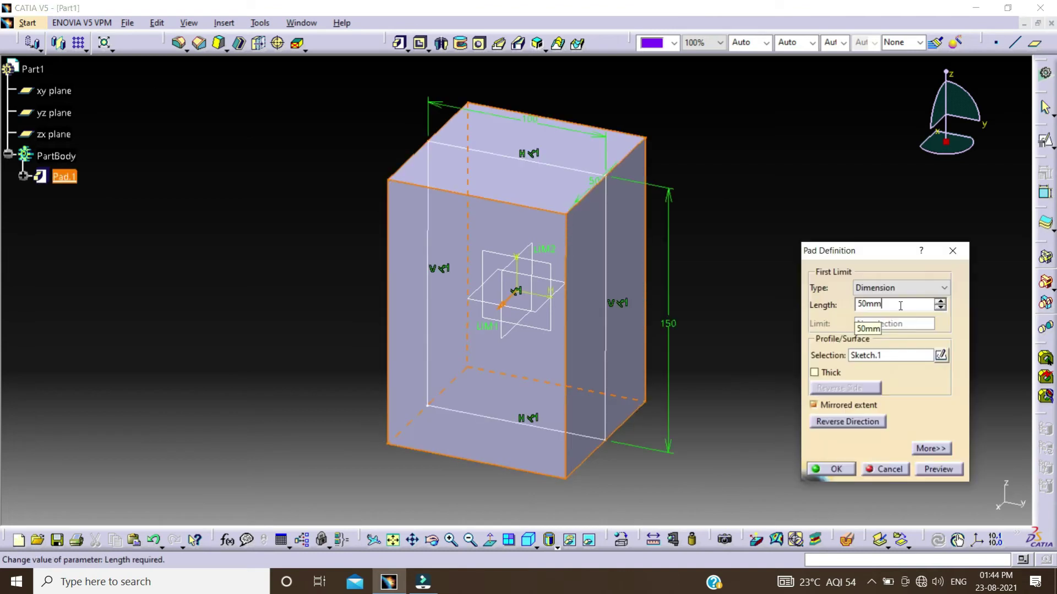
double_click(901, 306)
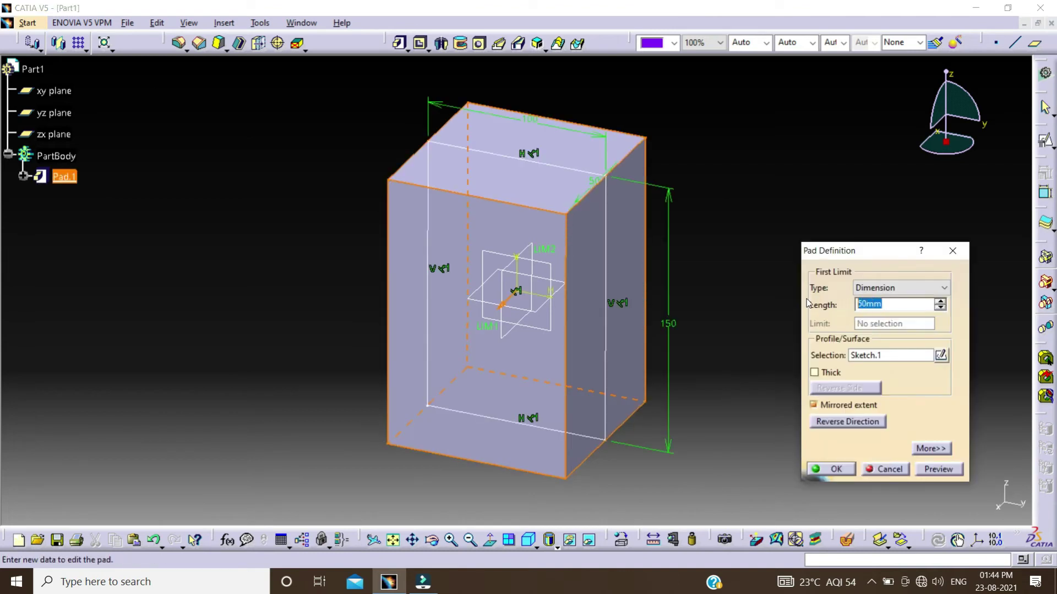
type("30")
Step: Turn off Mirrored extent and set the second limit length to 70 mm
left_click(934, 449)
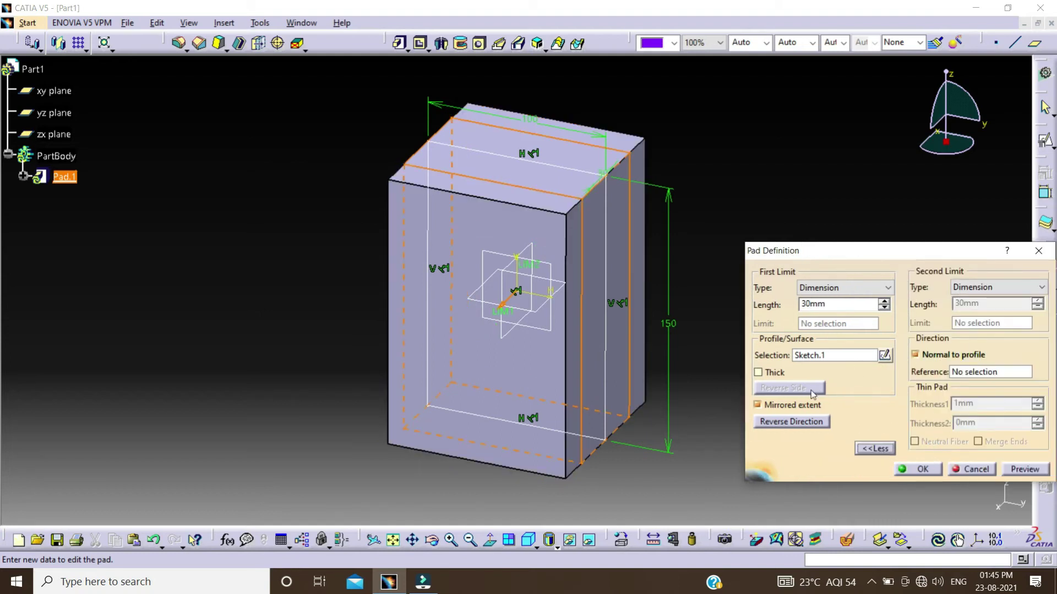
left_click(801, 405)
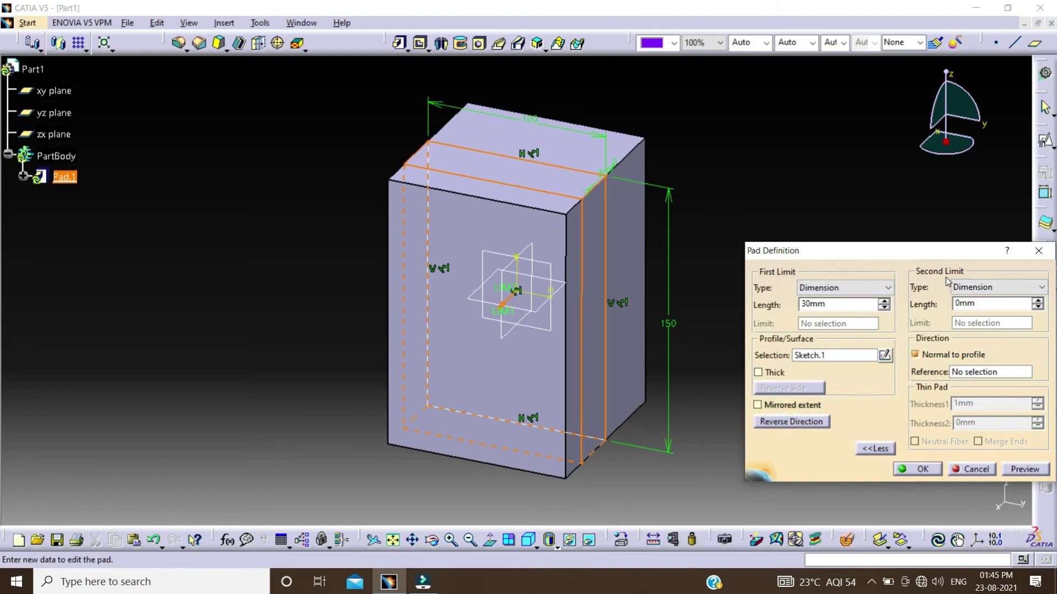
left_click_drag(994, 303, 927, 308)
type("70")
left_click(1025, 469)
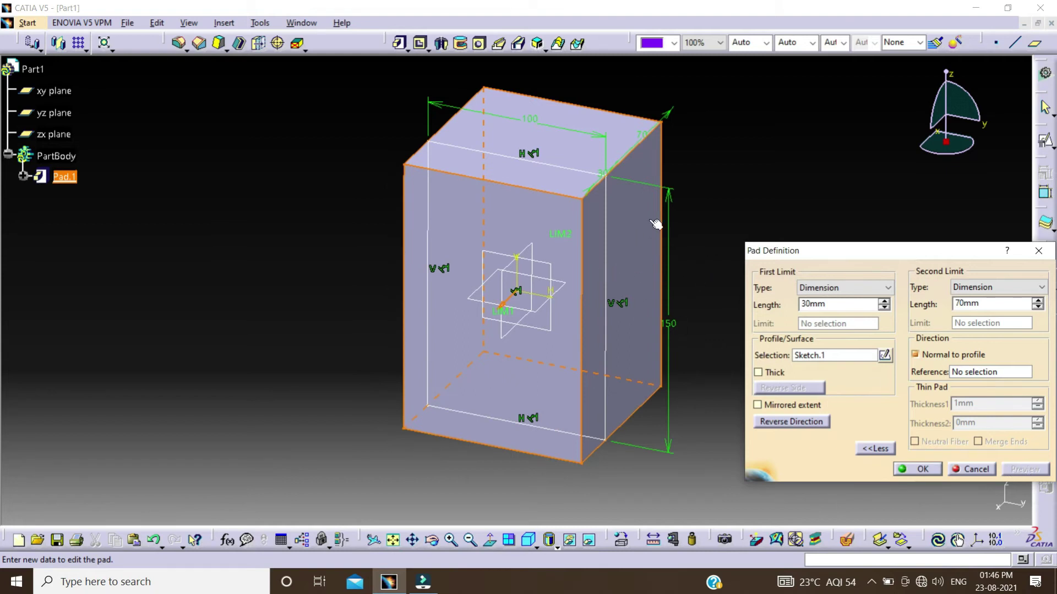
left_click(929, 465)
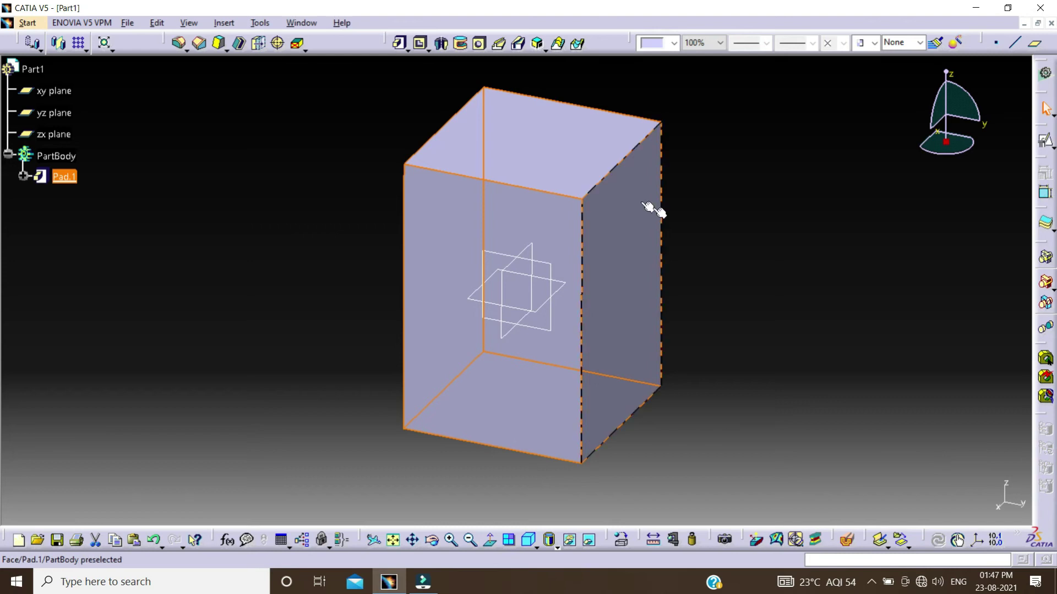
Step: Create positioned Sketch.2 on the block's front face
left_click(663, 174)
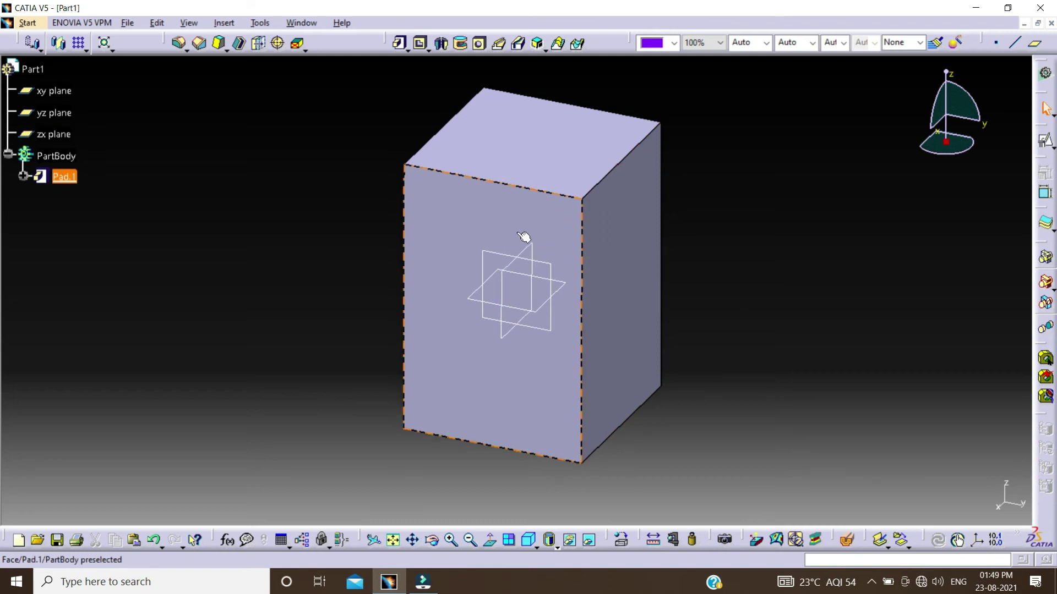
left_click(1047, 142)
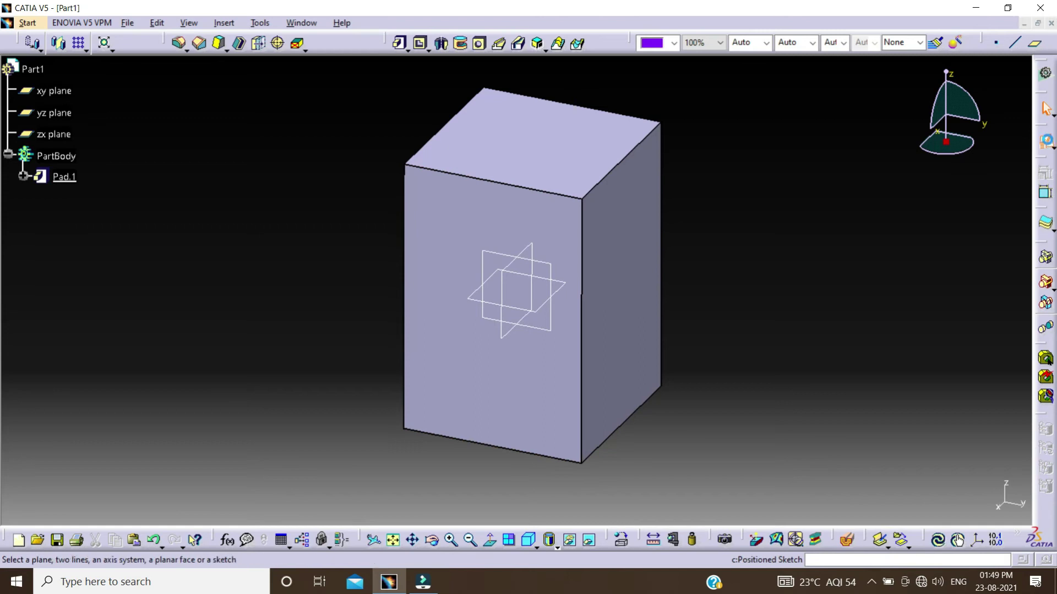
left_click(528, 403)
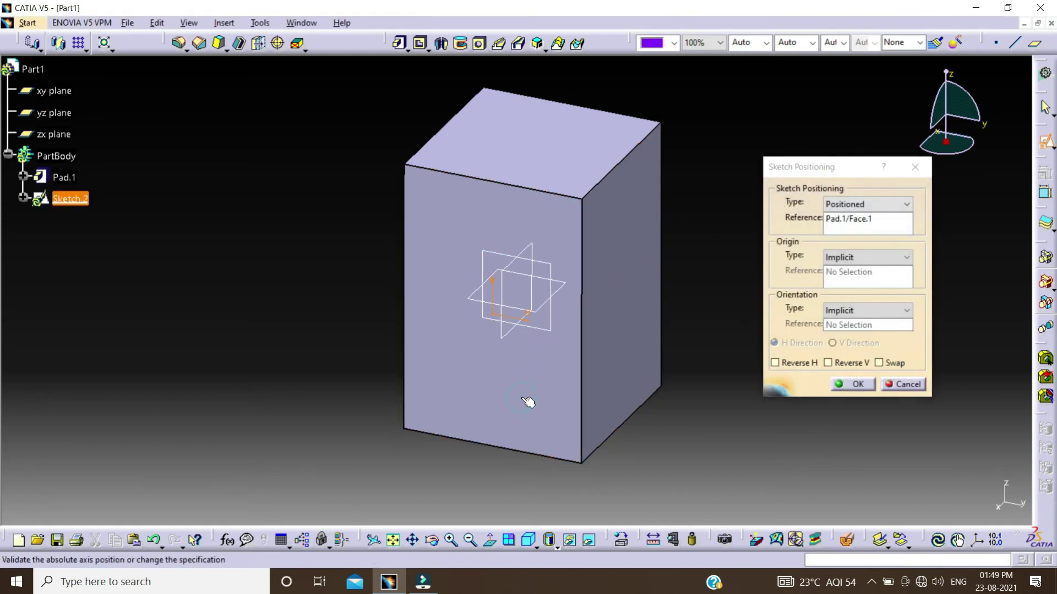
left_click(851, 386)
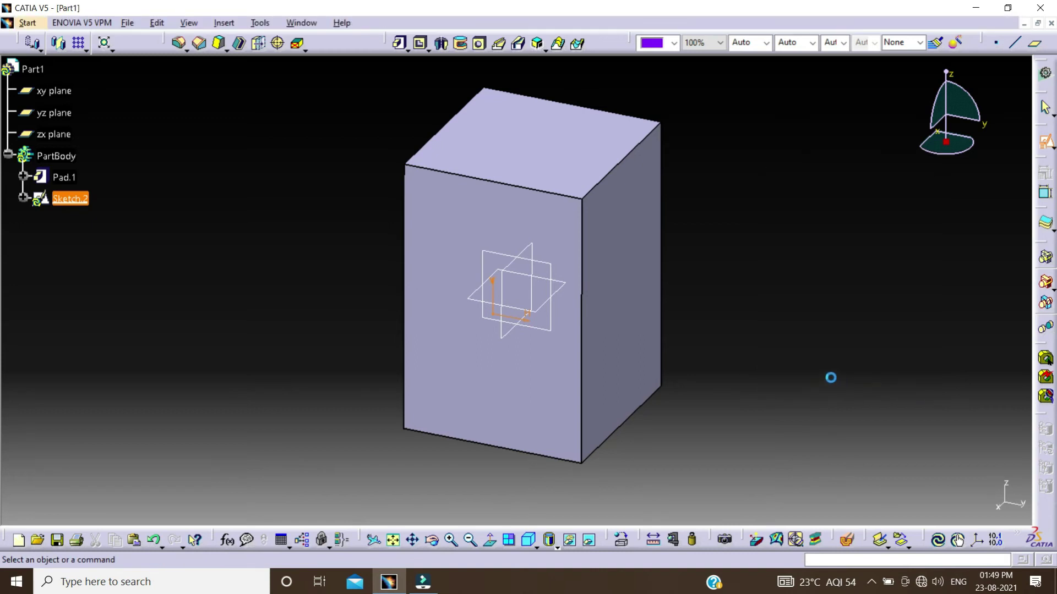
Step: Draw a circle centred on the Sketch.2 origin on the block's front face
left_click(596, 44)
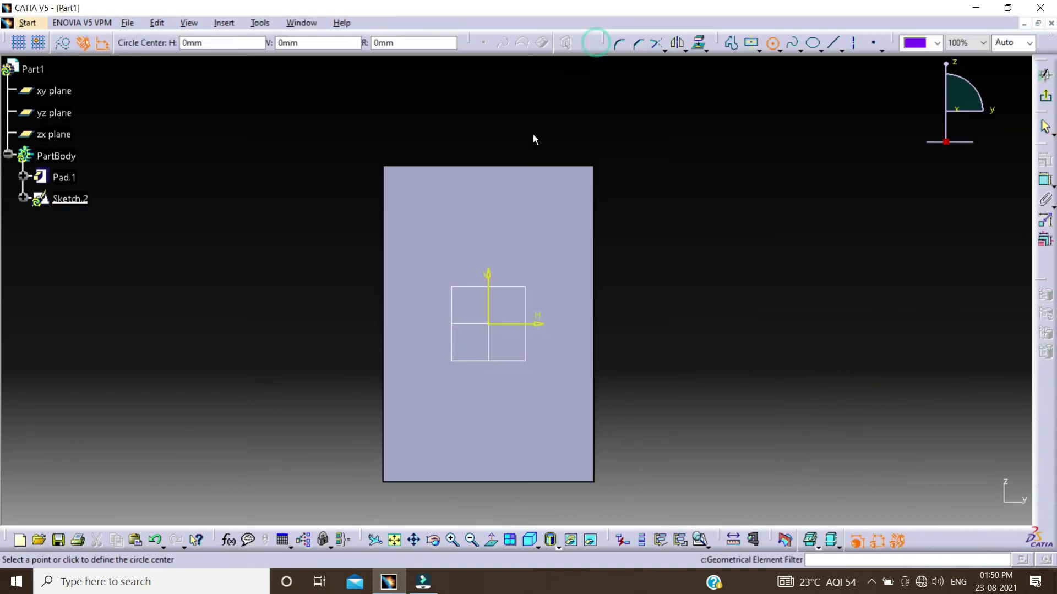
left_click(494, 327)
left_click(544, 264)
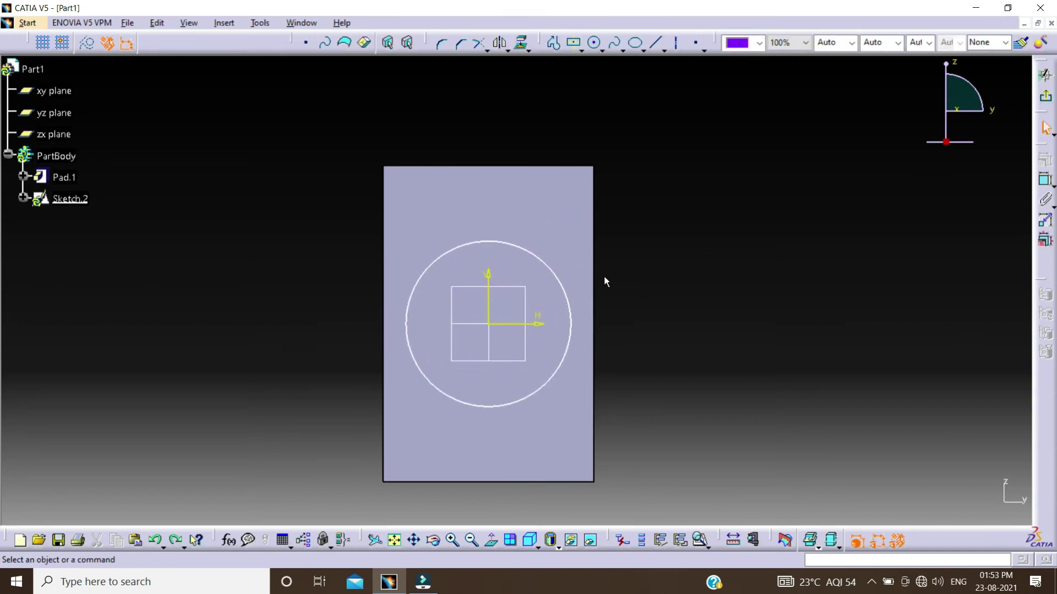
Step: Dimension the circle's diameter to 70 mm and exit the sketch
left_click(1045, 181)
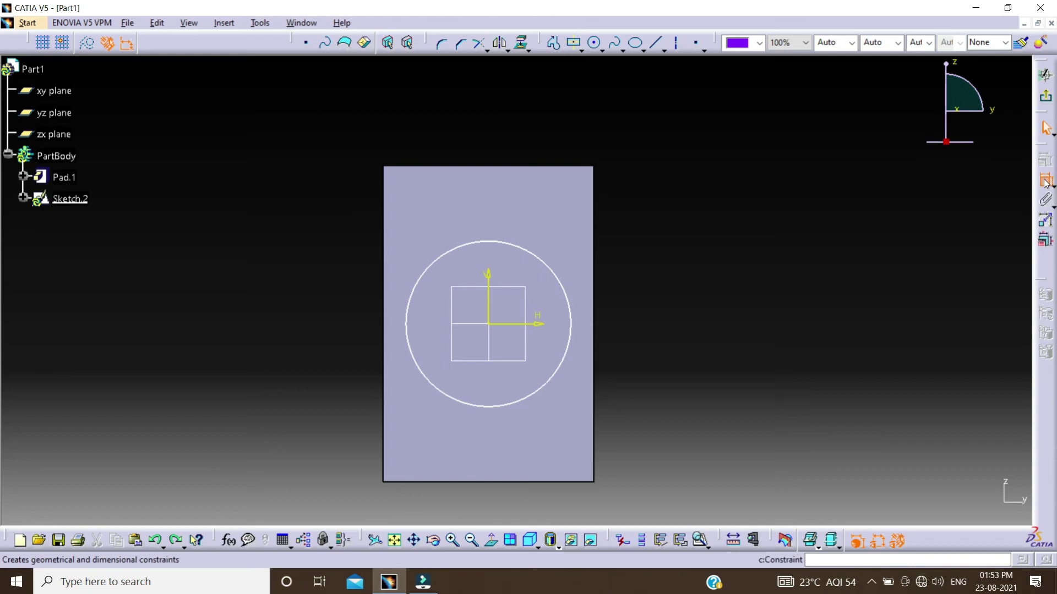
left_click(571, 308)
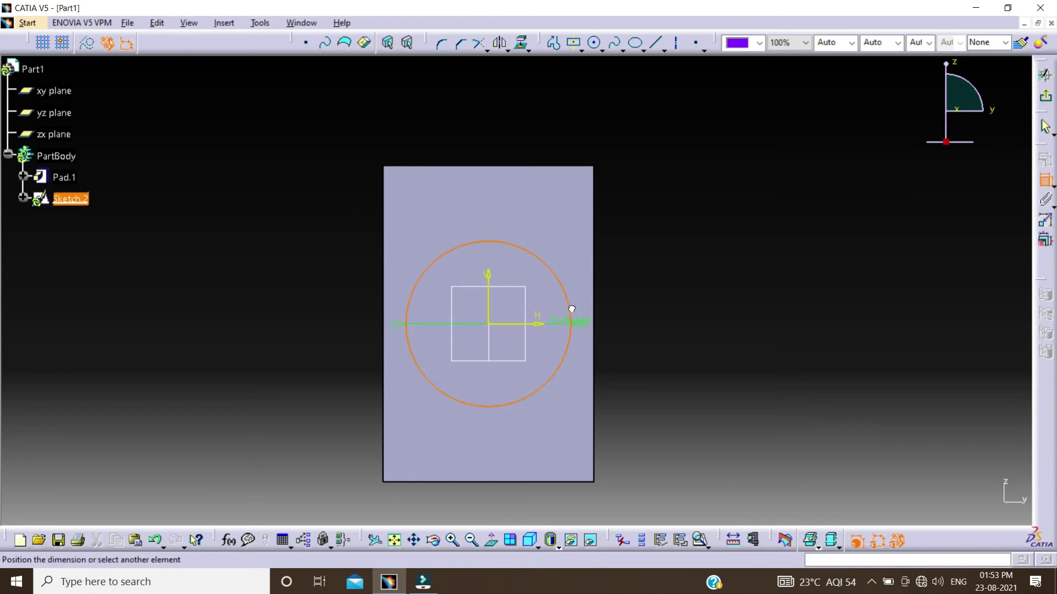
left_click(637, 259)
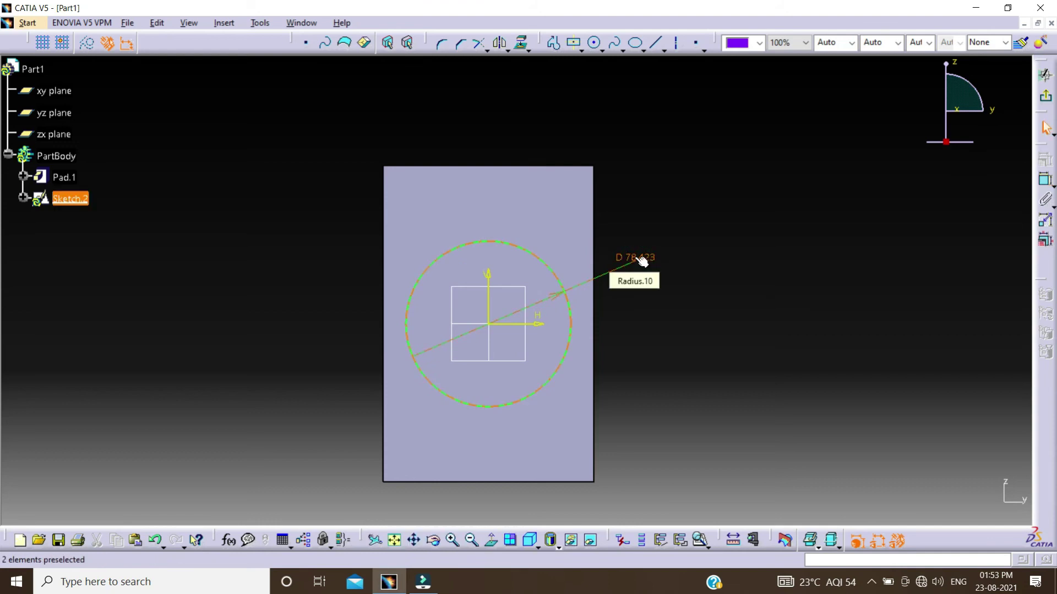
double_click(637, 259)
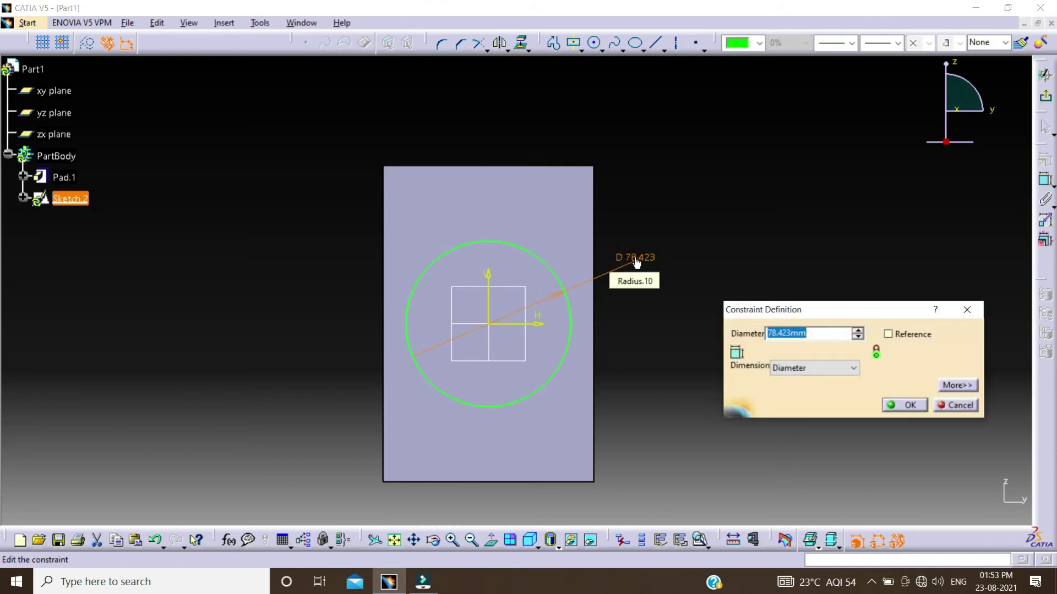
type("70")
left_click(906, 407)
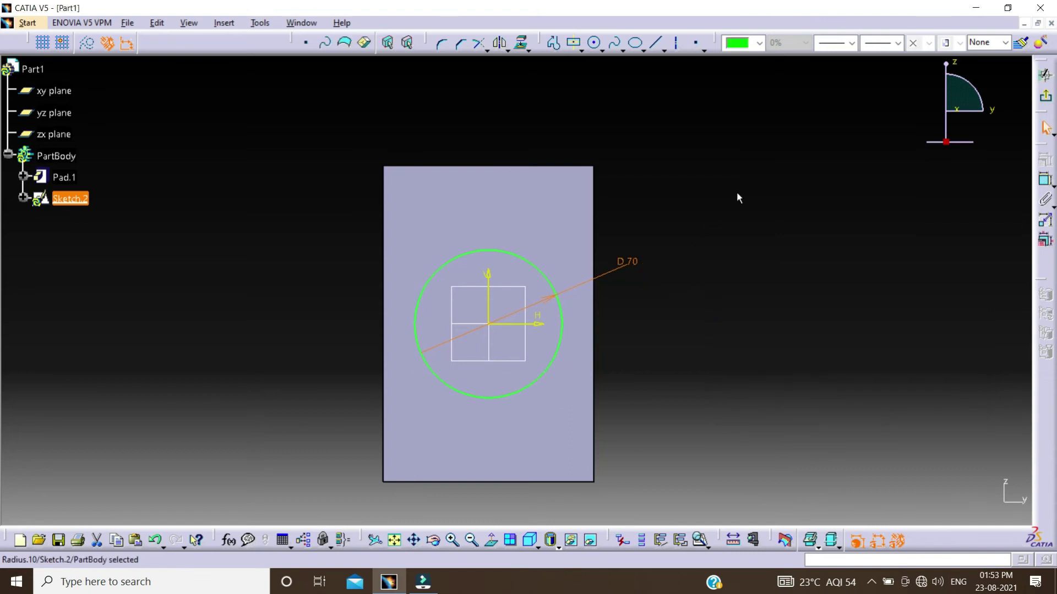
left_click(1044, 97)
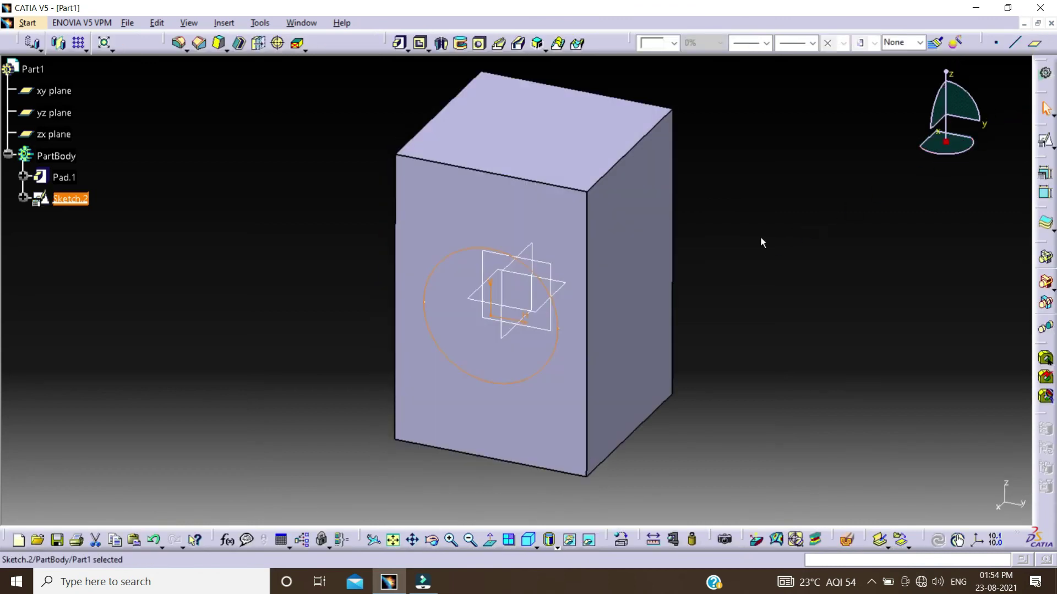
Step: Pad the circle sketch 80 mm from the block face and preview the cylinder
left_click(400, 44)
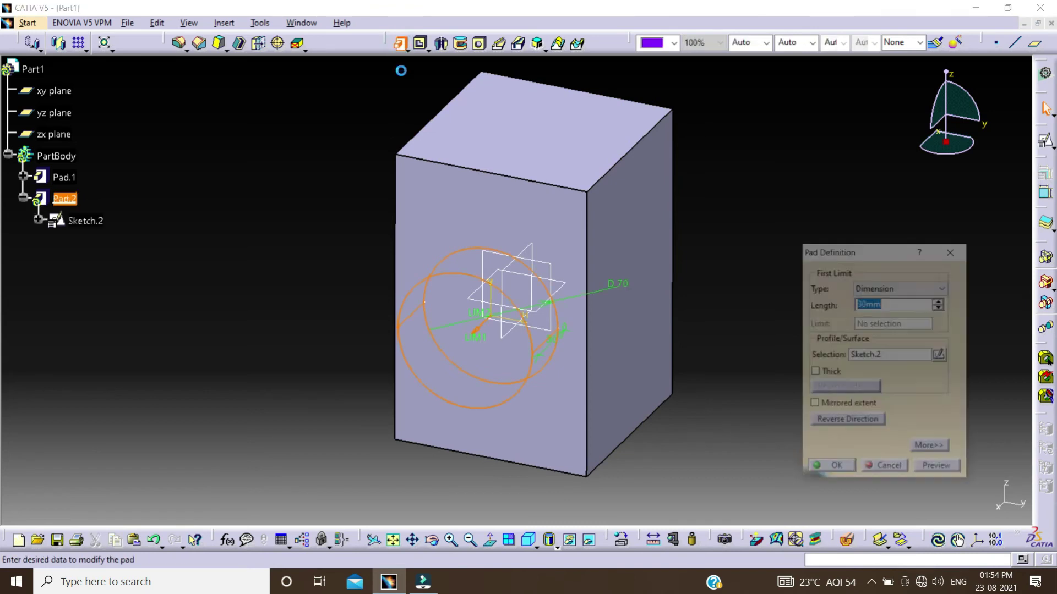
type("80")
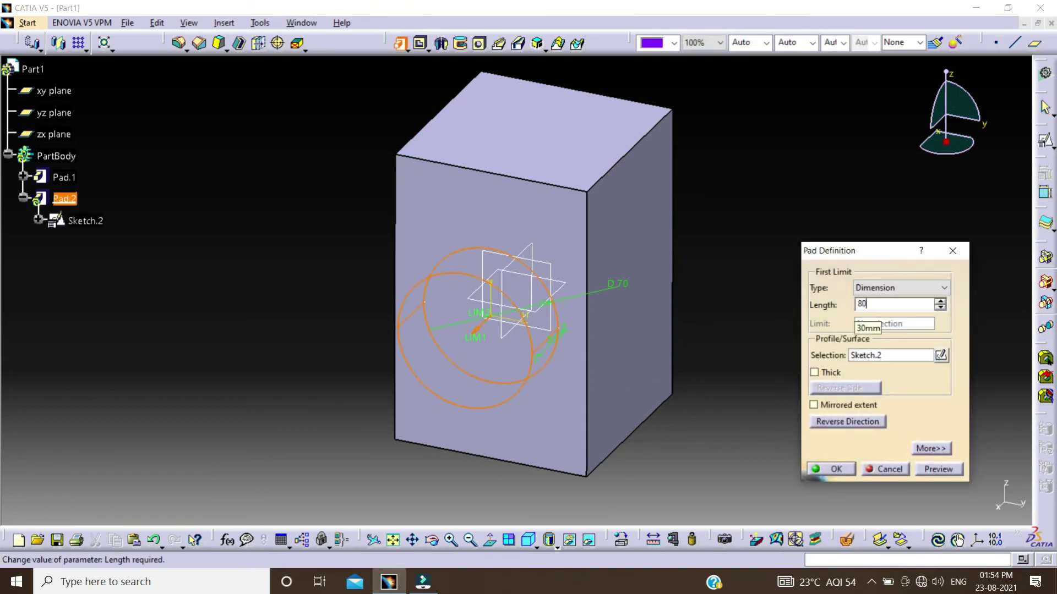
left_click(929, 471)
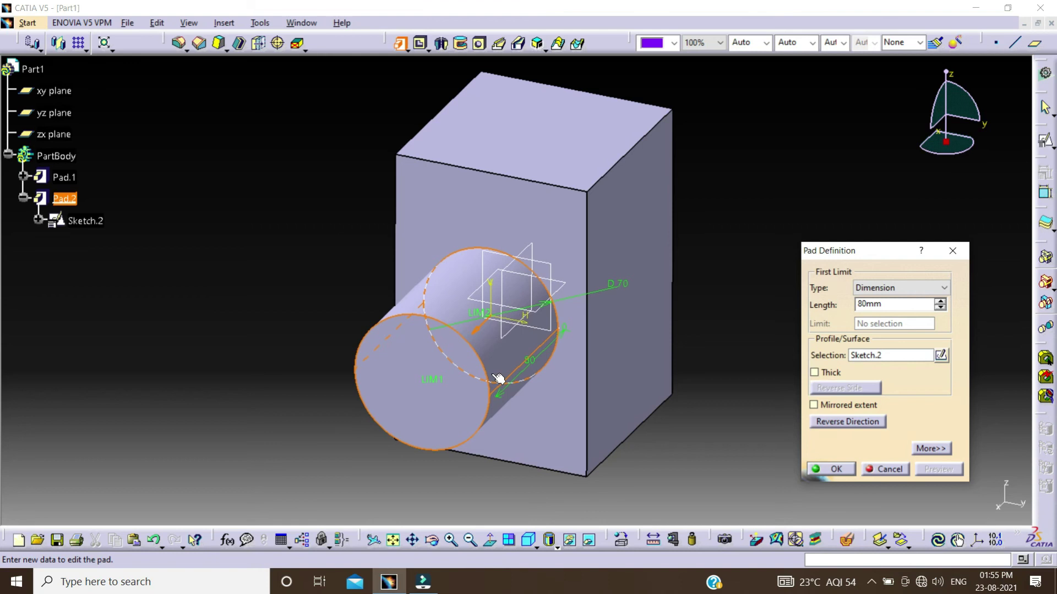
Step: Make Pad.2 a thick pad with 2 mm and 4 mm wall thicknesses and confirm
left_click(814, 373)
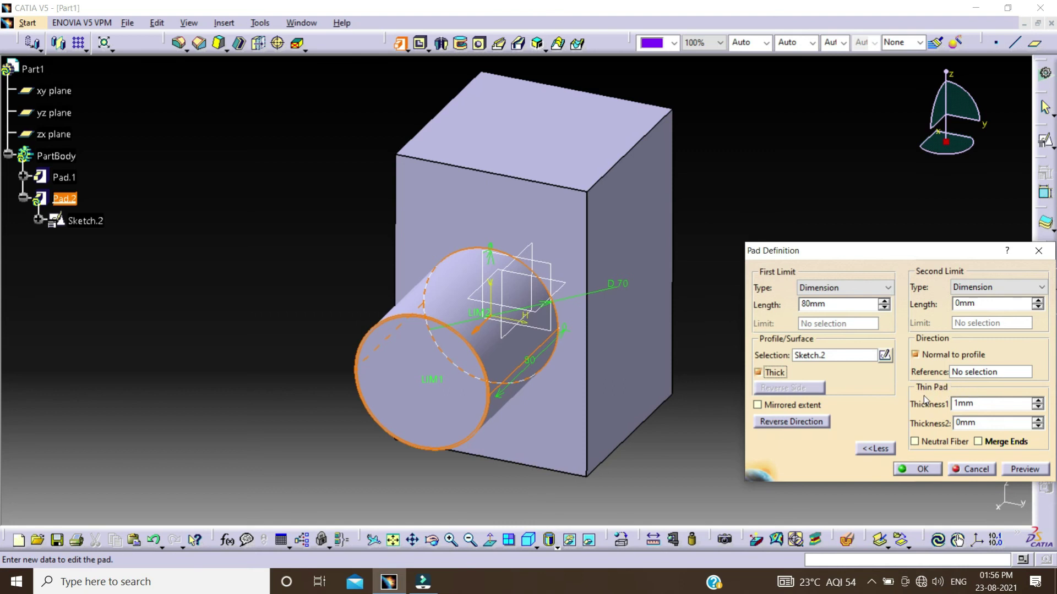
double_click(999, 403)
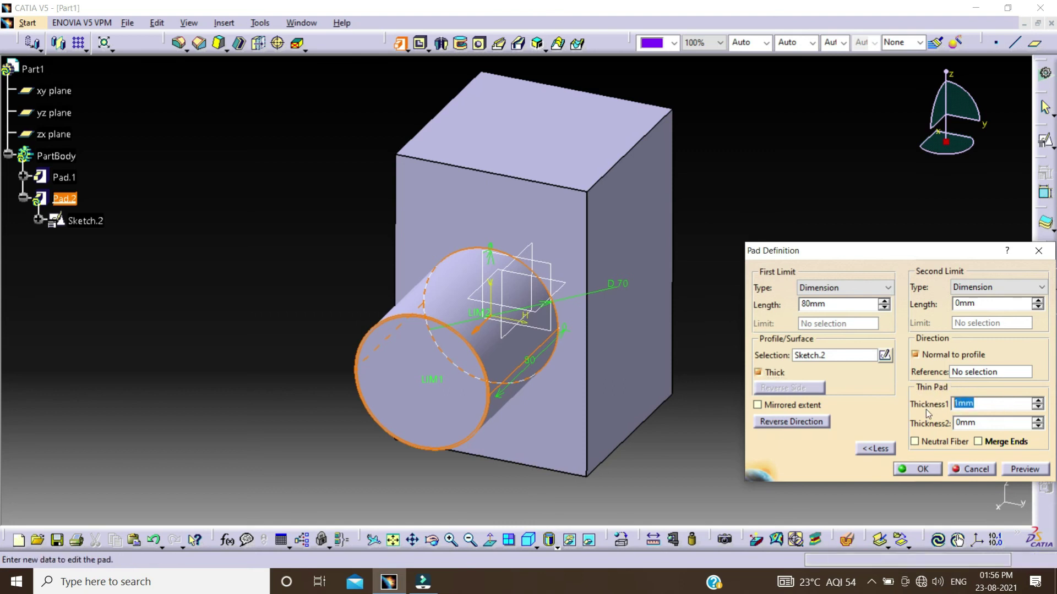
type("2")
double_click(963, 422)
type("4")
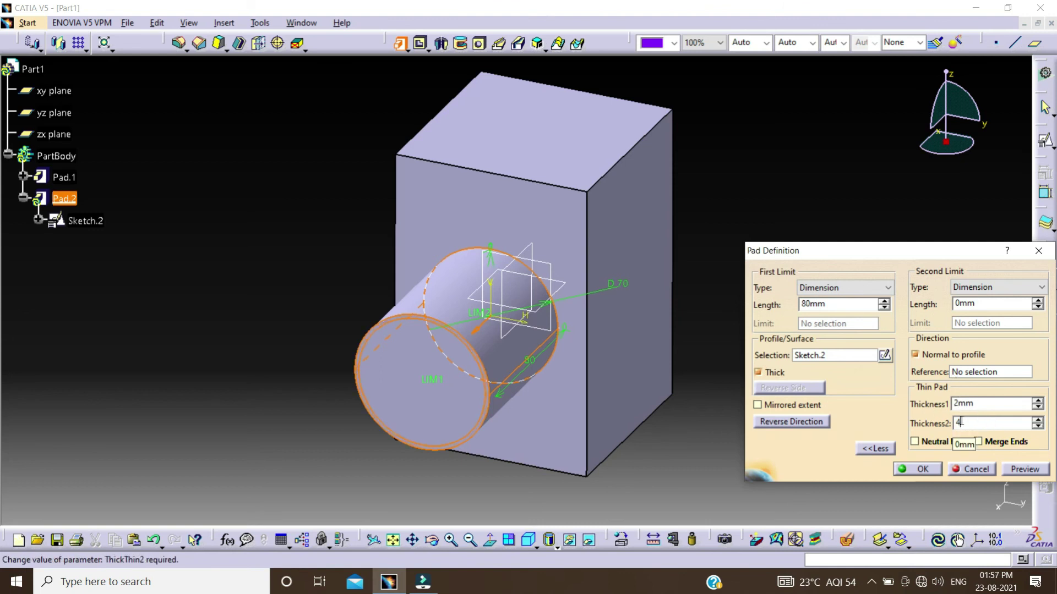
left_click(1024, 471)
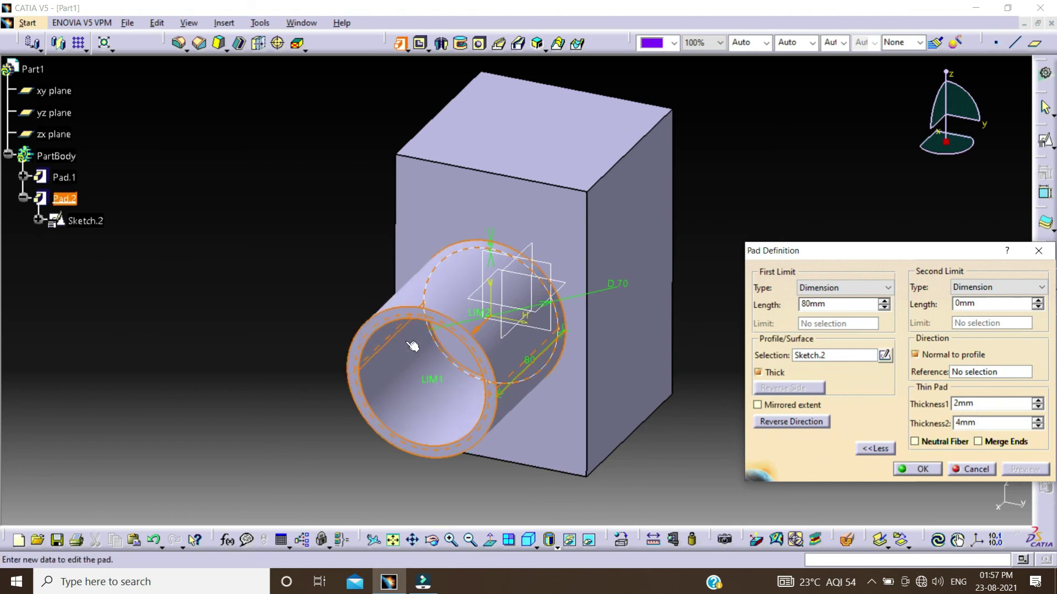
left_click(933, 470)
left_click(305, 314)
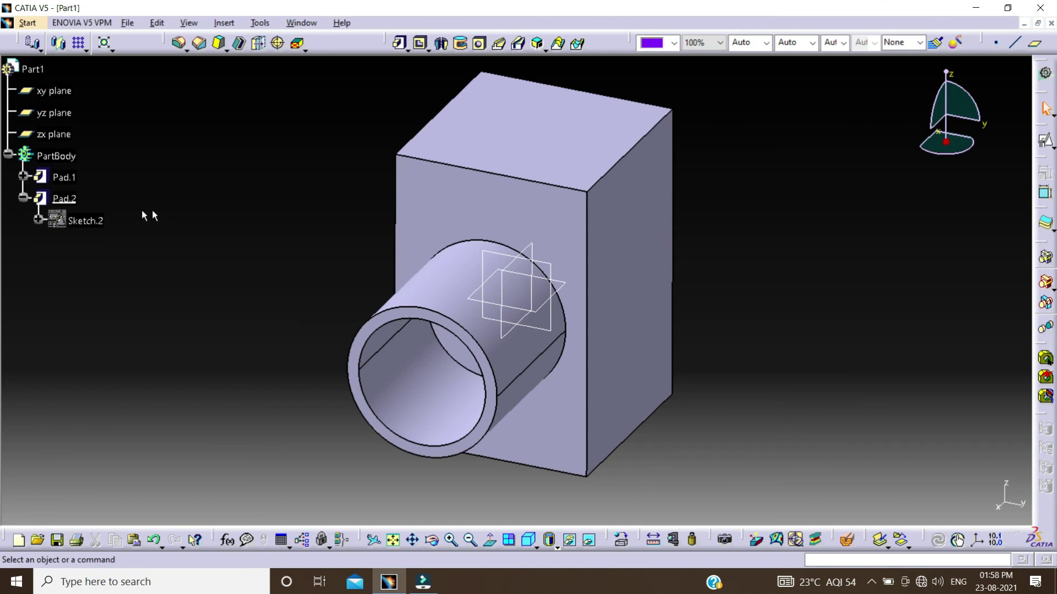
Step: Redefine Pad.2 with Neutral Fiber so the wall is centred on the circle
double_click(71, 203)
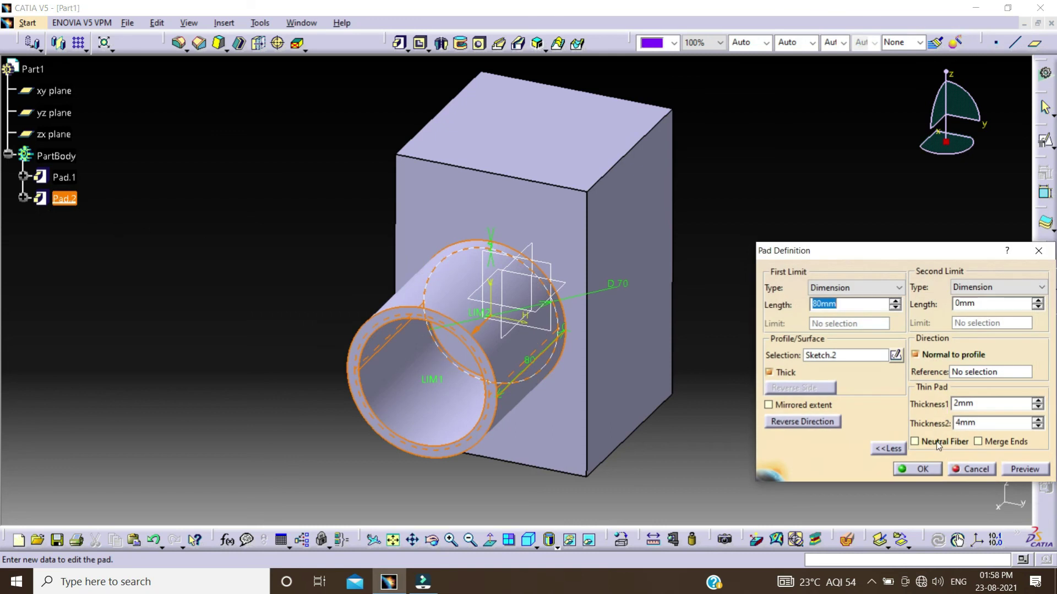
left_click(936, 442)
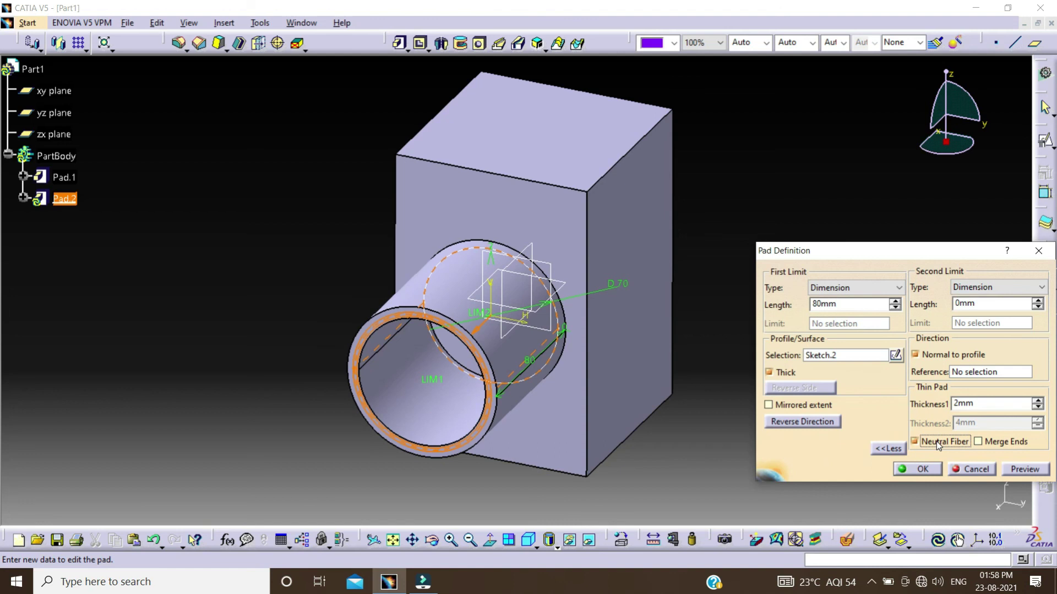
left_click(1030, 470)
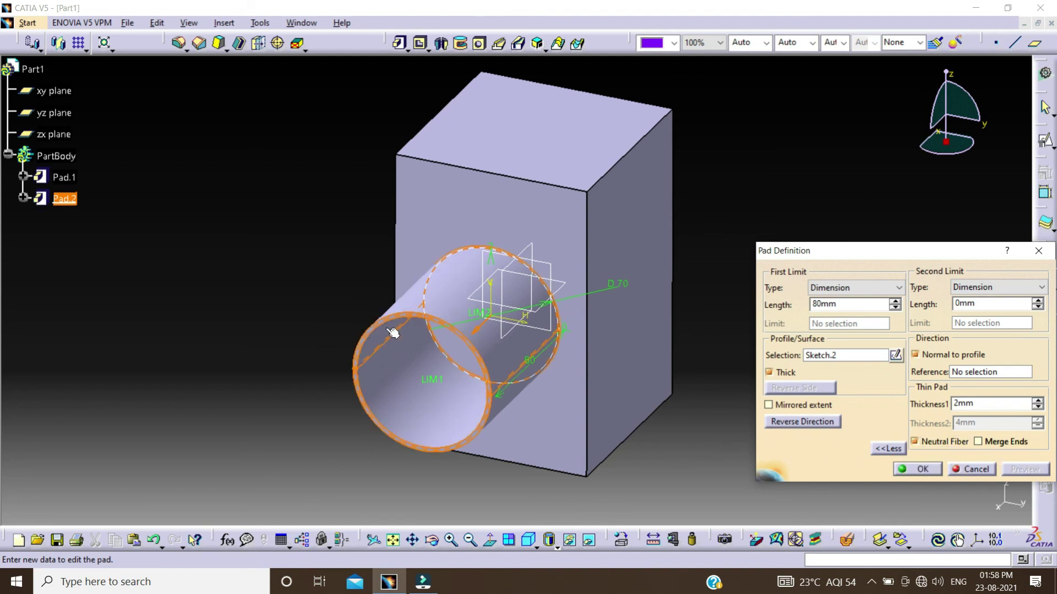
mouse_move(366, 349)
middle_mouse_down()
mouse_move(442, 294)
mouse_move(412, 287)
mouse_move(423, 286)
middle_mouse_up()
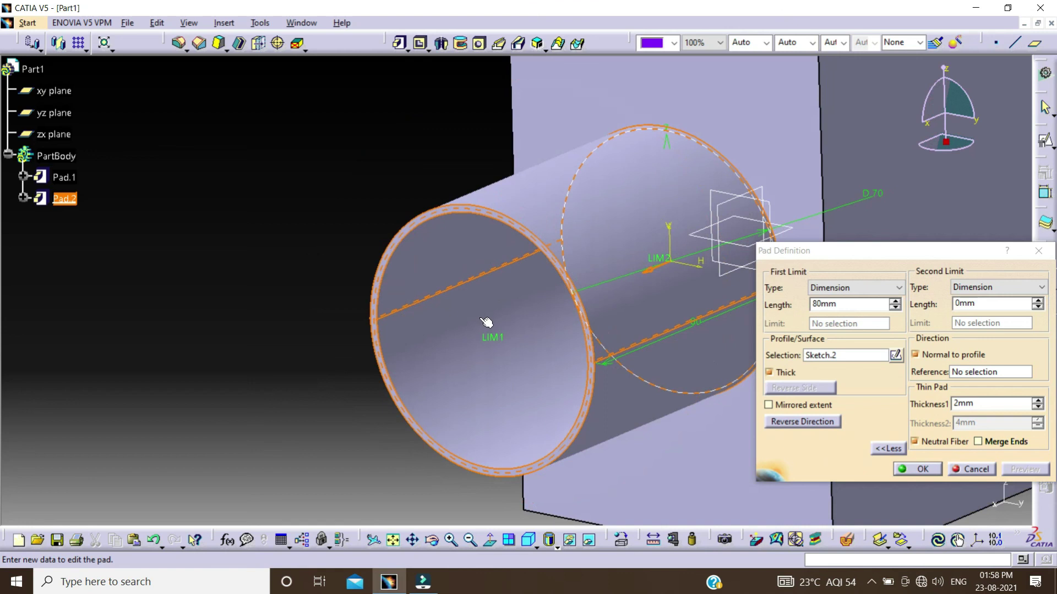
left_click(938, 474)
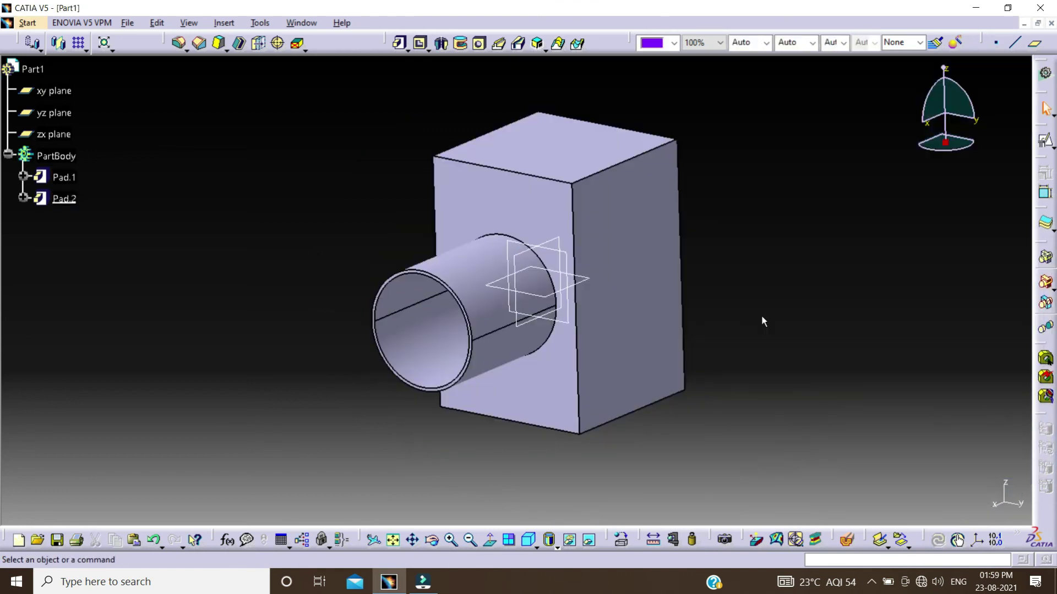